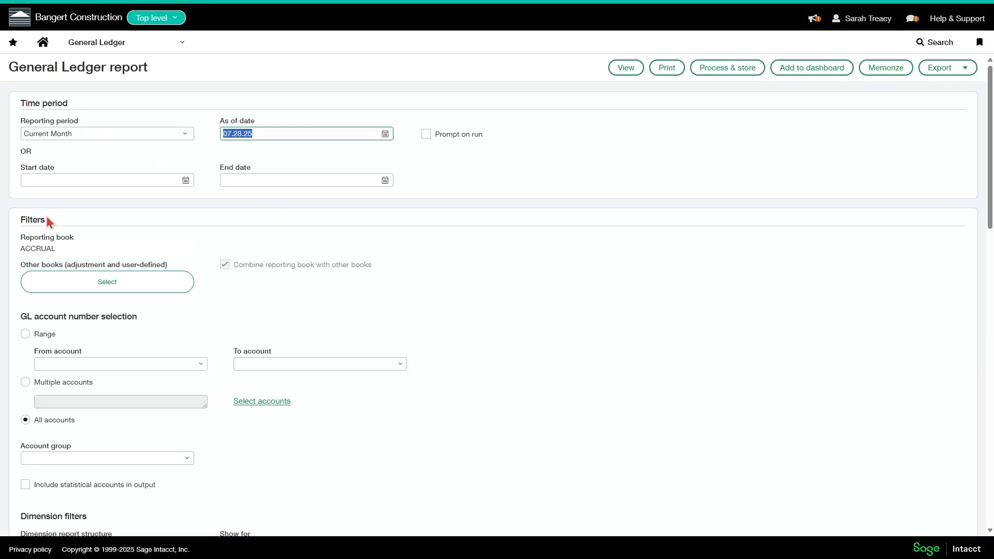
# Step: Set the General Ledger report's reporting period to Current Quarter, with no start or end date
pyautogui.scroll(-10, 45, 214)
pyautogui.scroll(-3, 46, 222)
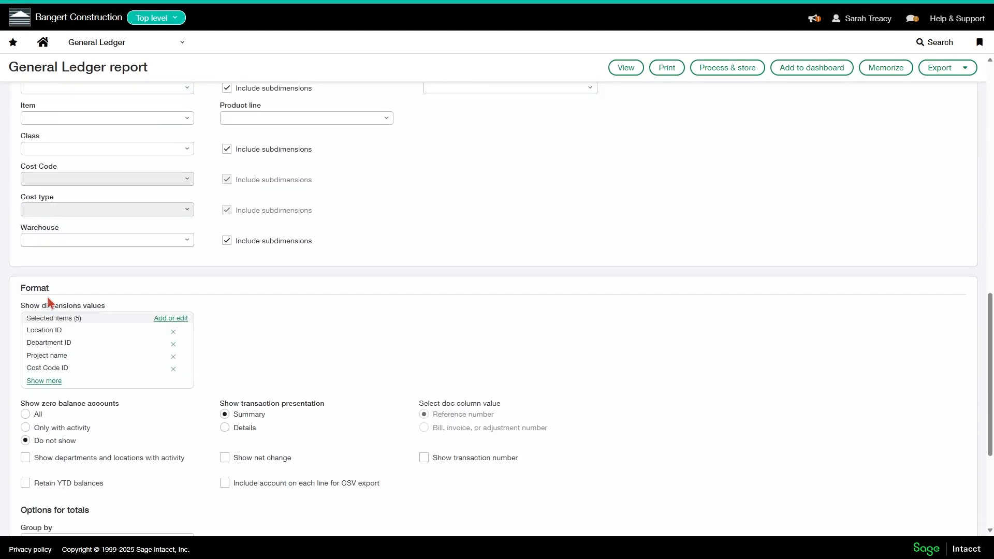
pyautogui.scroll(-1, 214, 381)
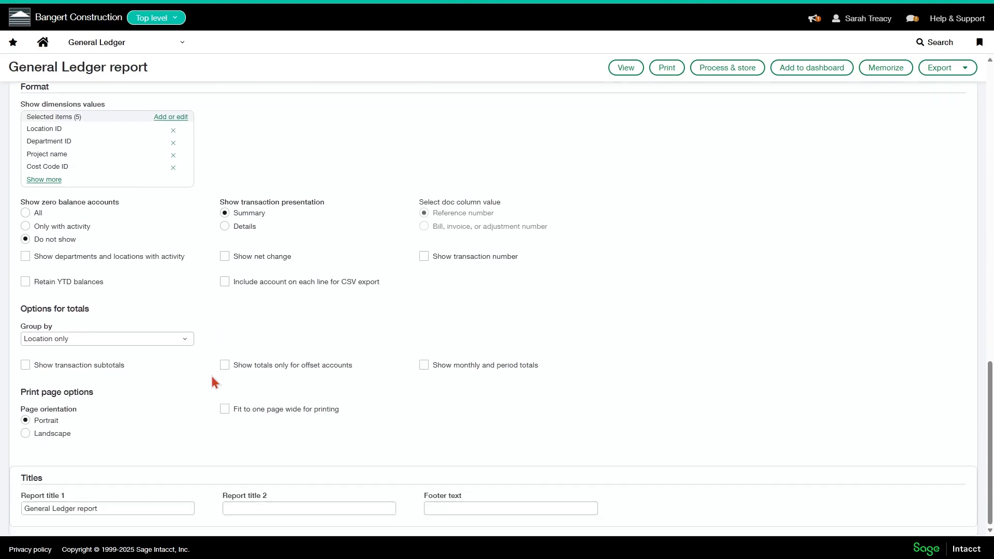
pyautogui.scroll(15, 214, 382)
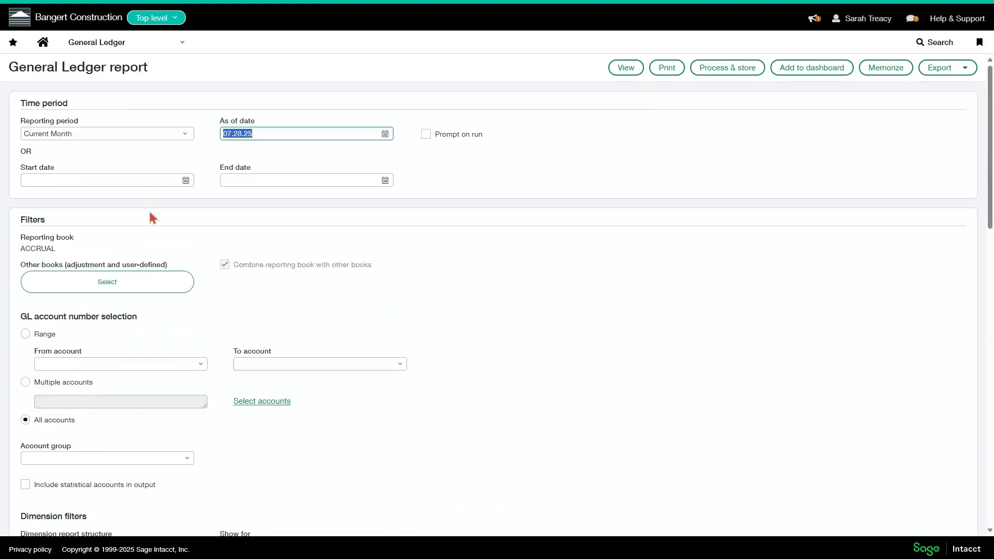
pyautogui.click(58, 134)
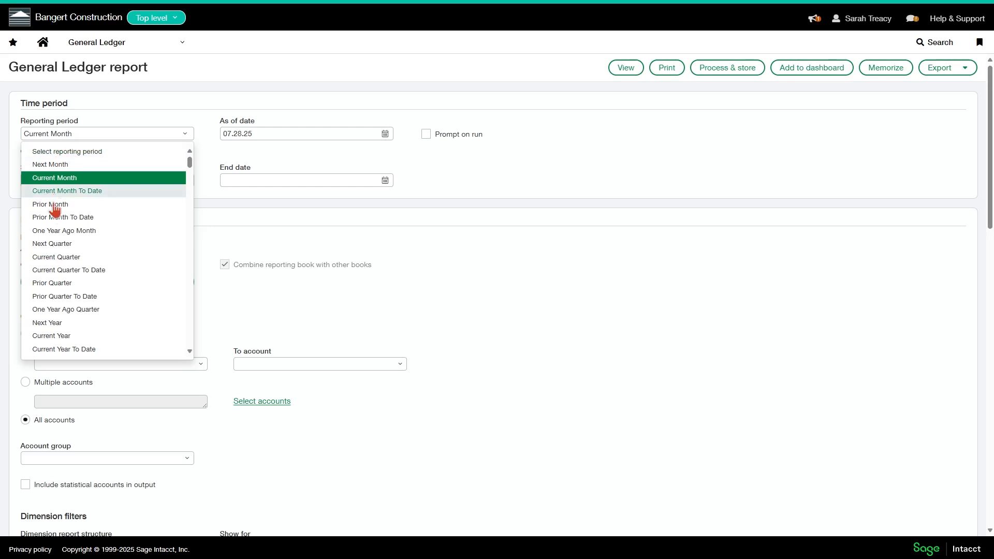
pyautogui.click(61, 259)
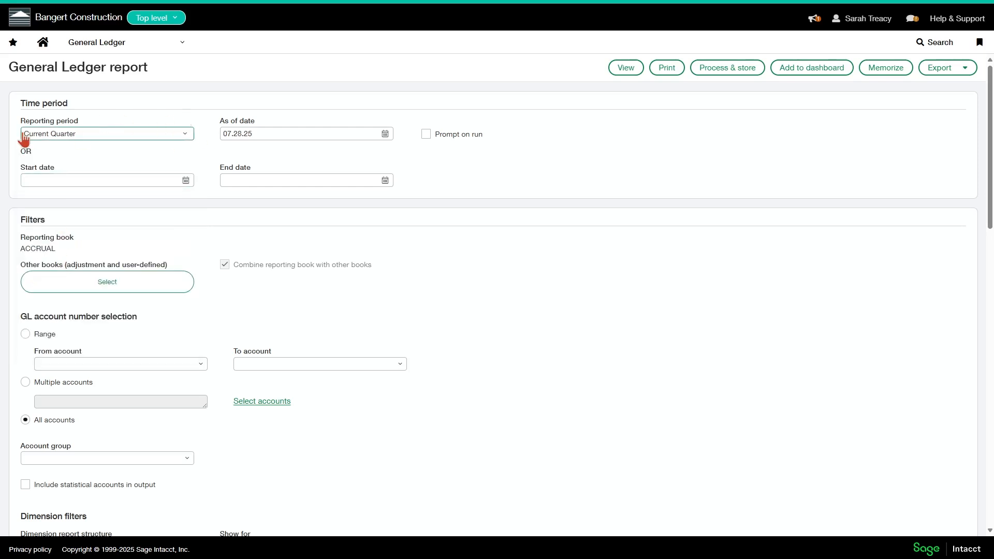
pyautogui.click(34, 183)
pyautogui.click(242, 180)
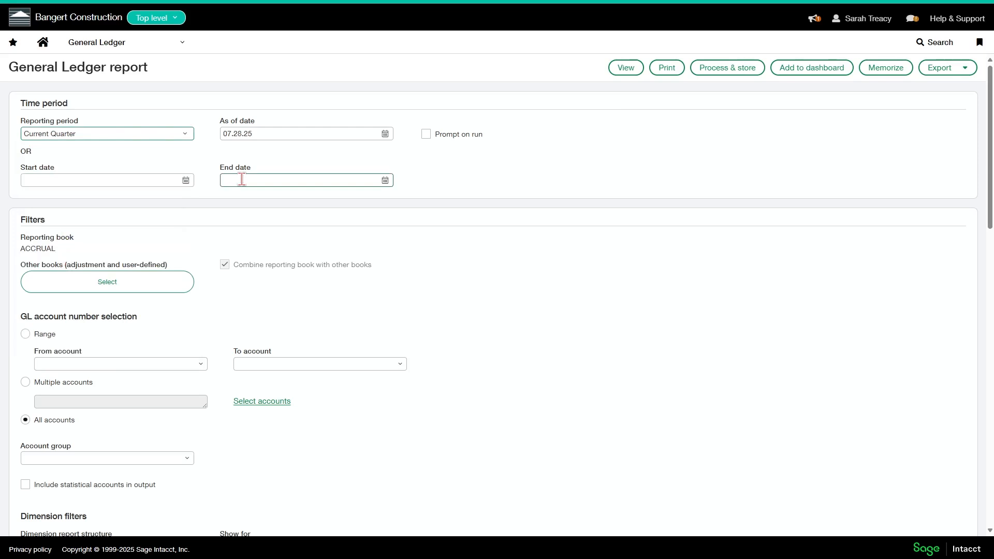
# Step: View the adjustment and user-defined books available for the report without selecting any
pyautogui.scroll(-1, 71, 207)
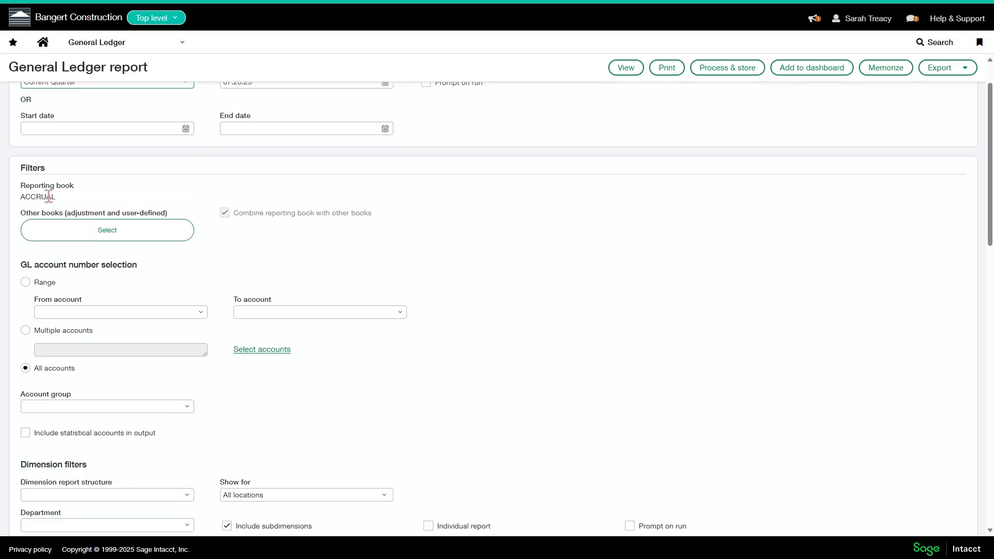
pyautogui.click(70, 231)
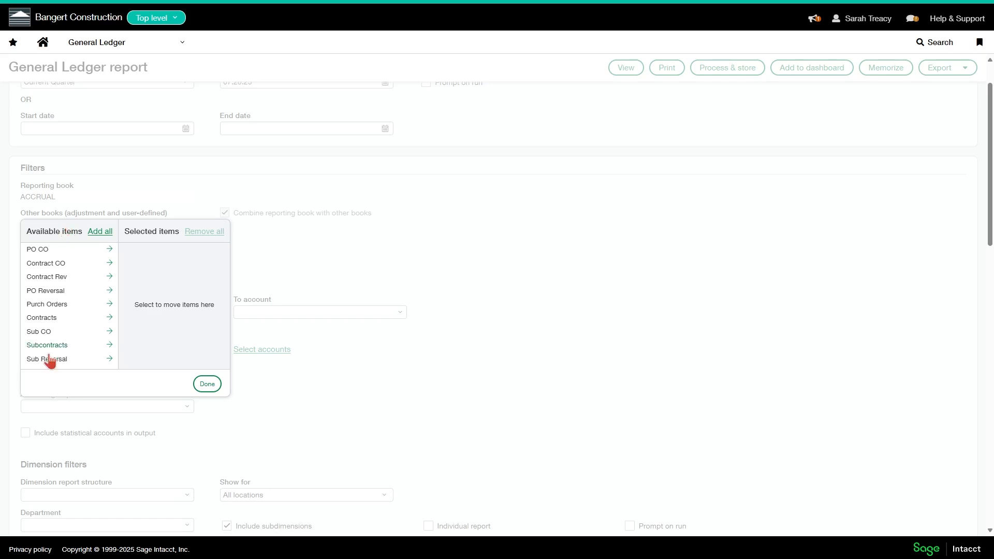
pyautogui.click(340, 264)
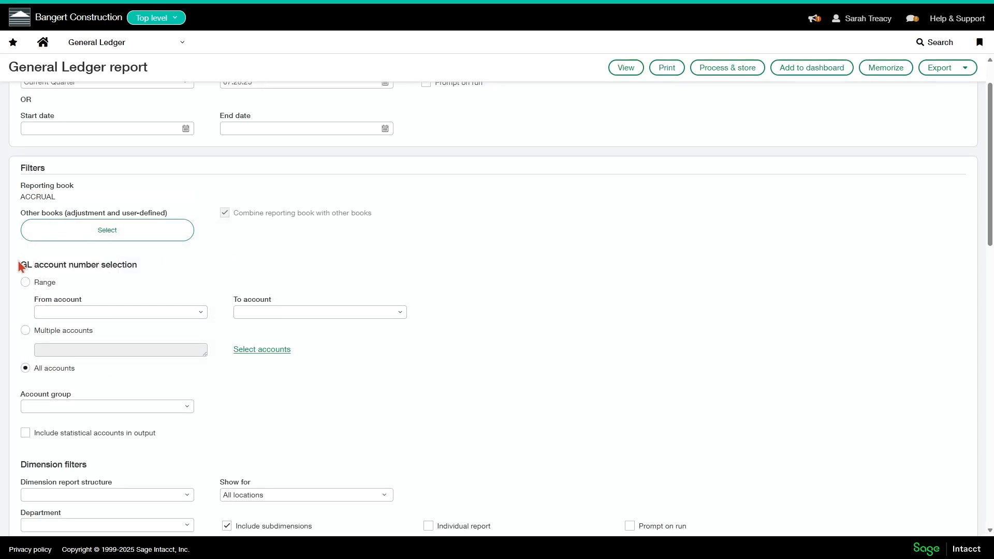
pyautogui.scroll(-1, 18, 266)
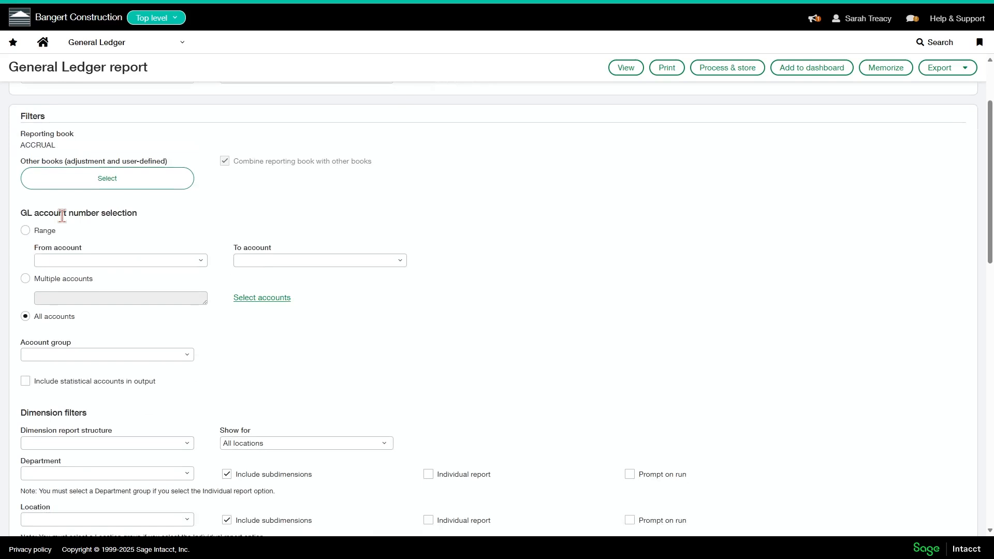
pyautogui.click(38, 355)
pyautogui.click(25, 230)
pyautogui.click(71, 261)
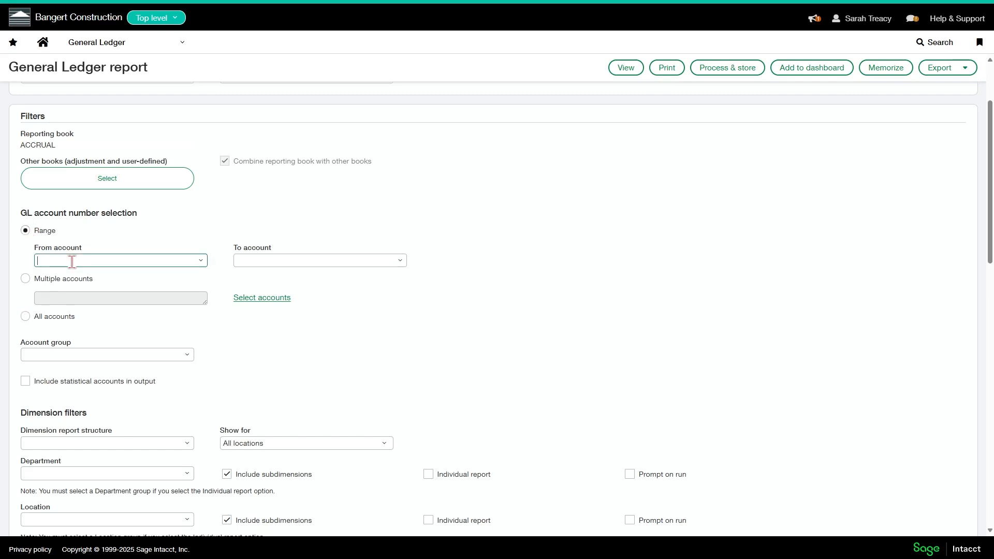
pyautogui.click(26, 279)
pyautogui.click(239, 299)
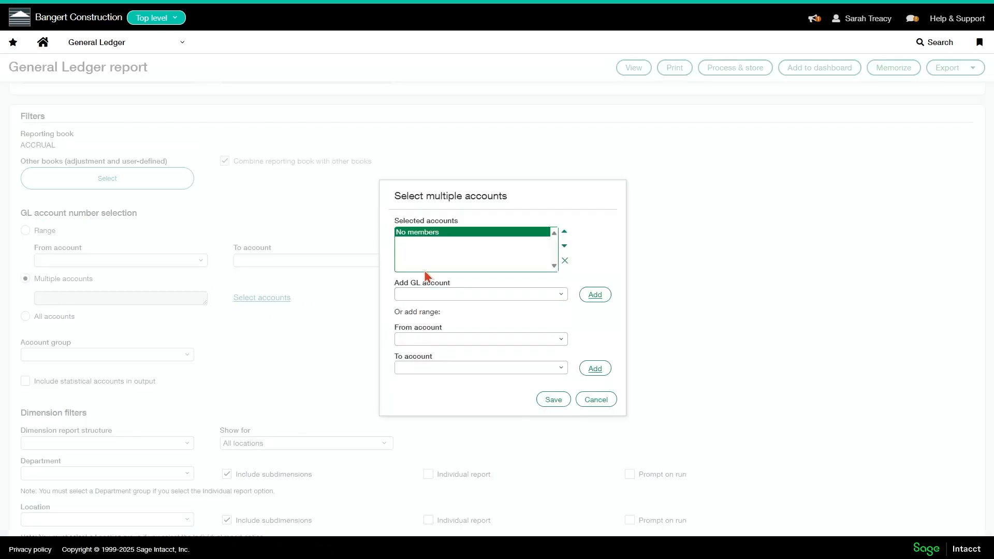
pyautogui.click(595, 401)
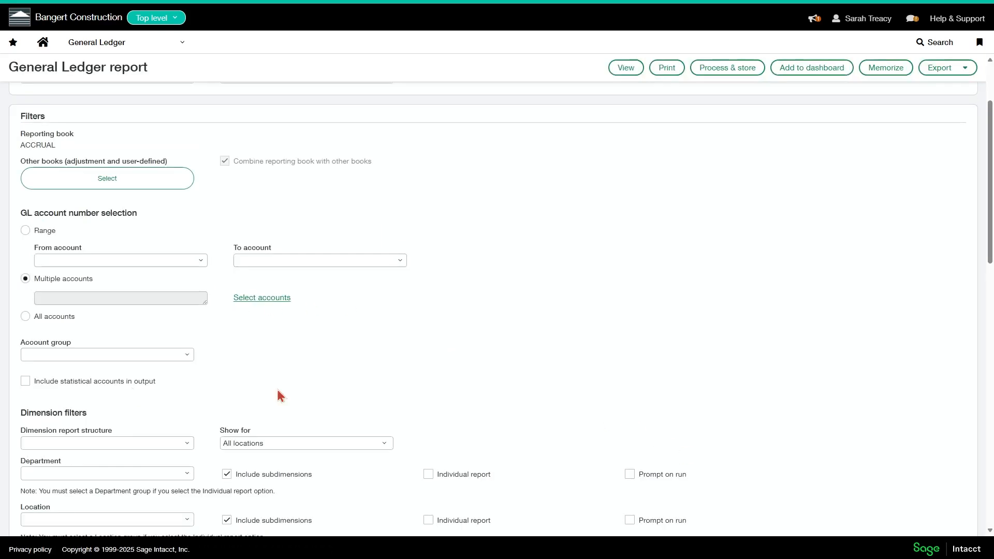
pyautogui.click(25, 316)
# Step: Filter the report by the project 24-005--Walton House in the dimension filters
pyautogui.scroll(-2, 206, 314)
pyautogui.scroll(-1, 204, 314)
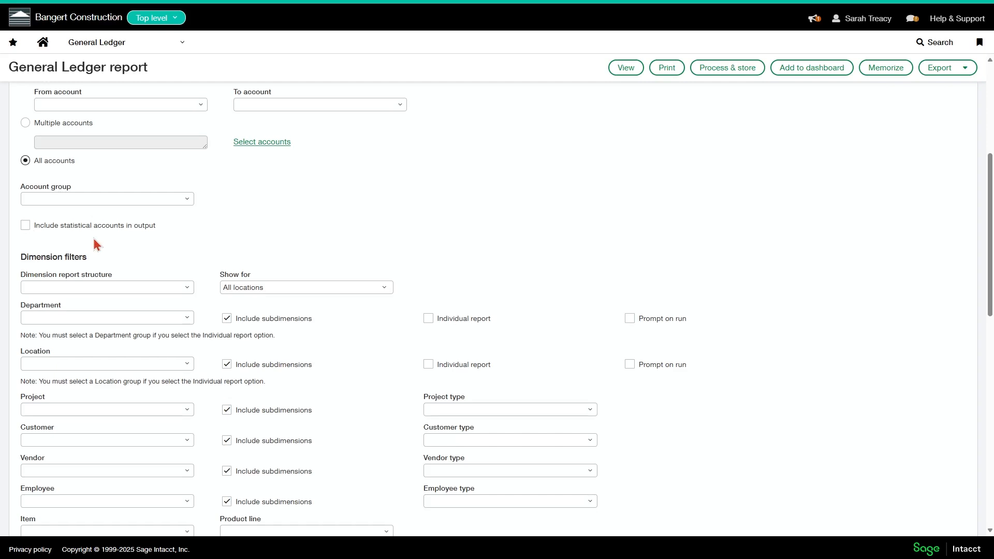
pyautogui.scroll(-1, 94, 237)
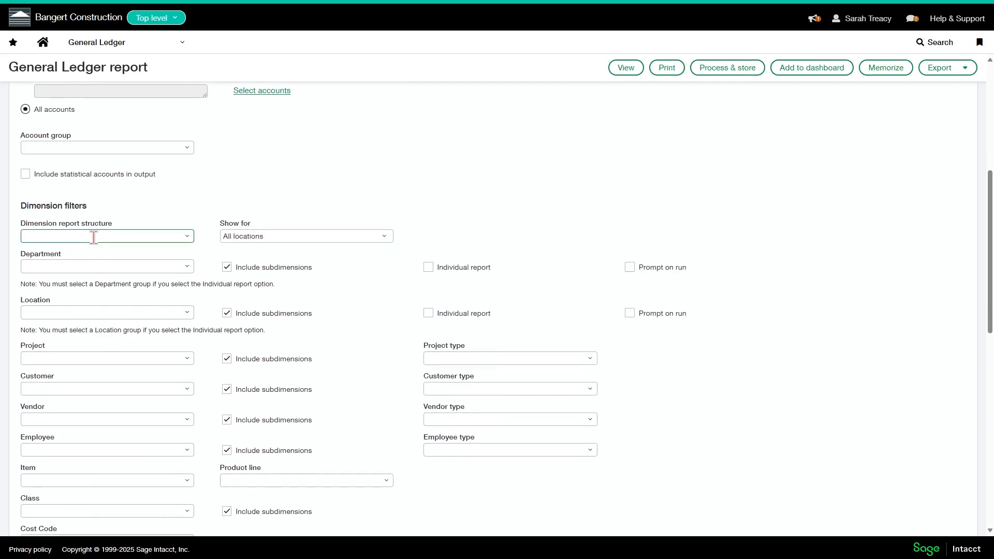
pyautogui.scroll(-1, 94, 237)
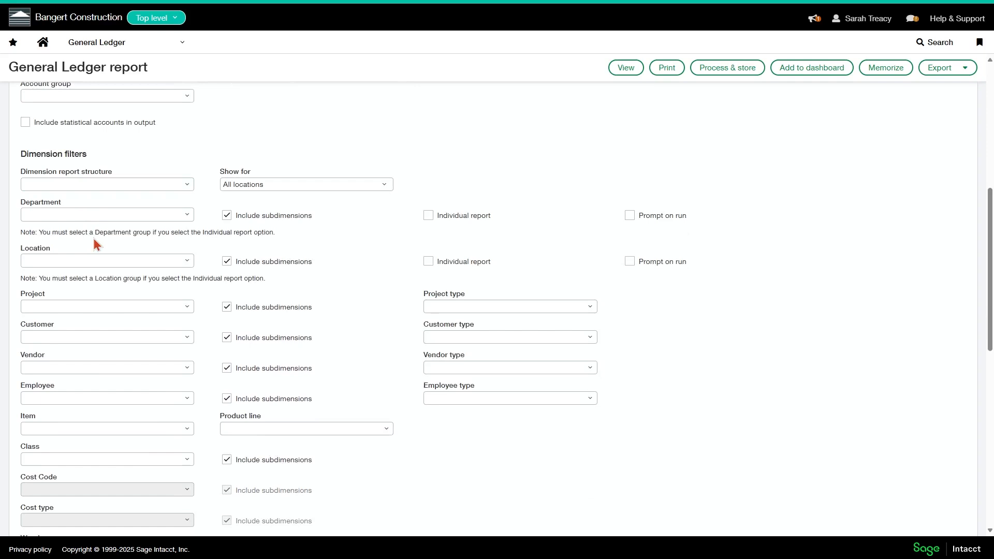
pyautogui.scroll(-1, 94, 240)
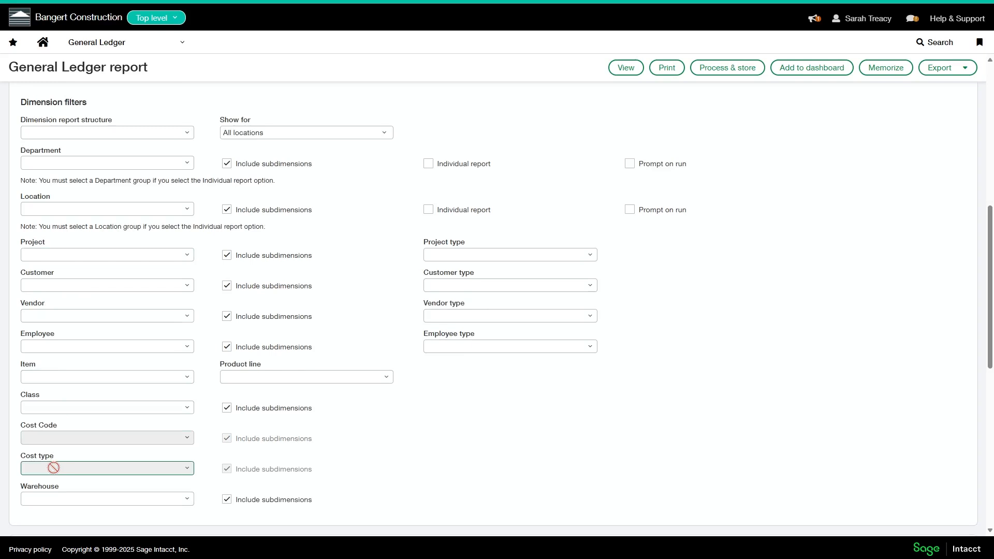
pyautogui.click(188, 258)
pyautogui.scroll(-5, 70, 366)
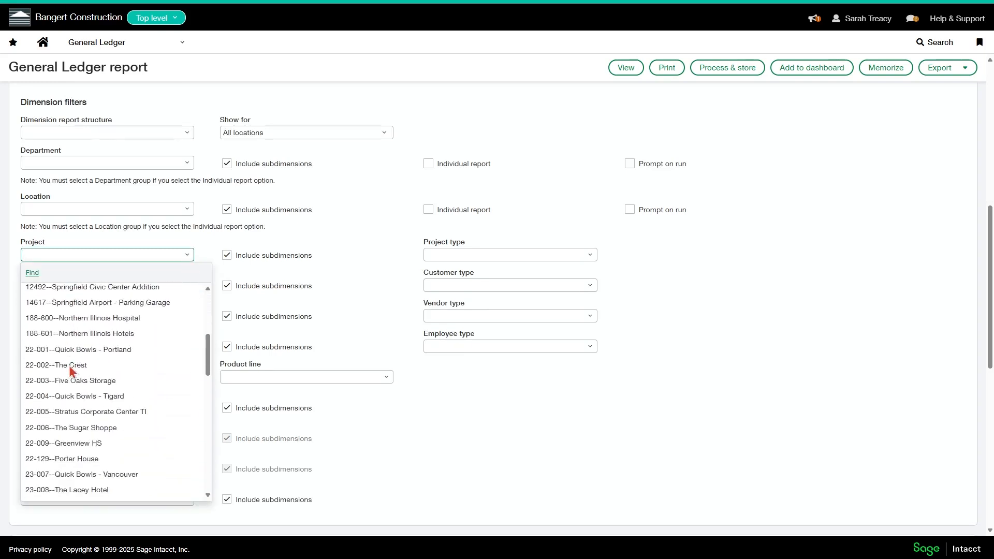
pyautogui.write('wal')
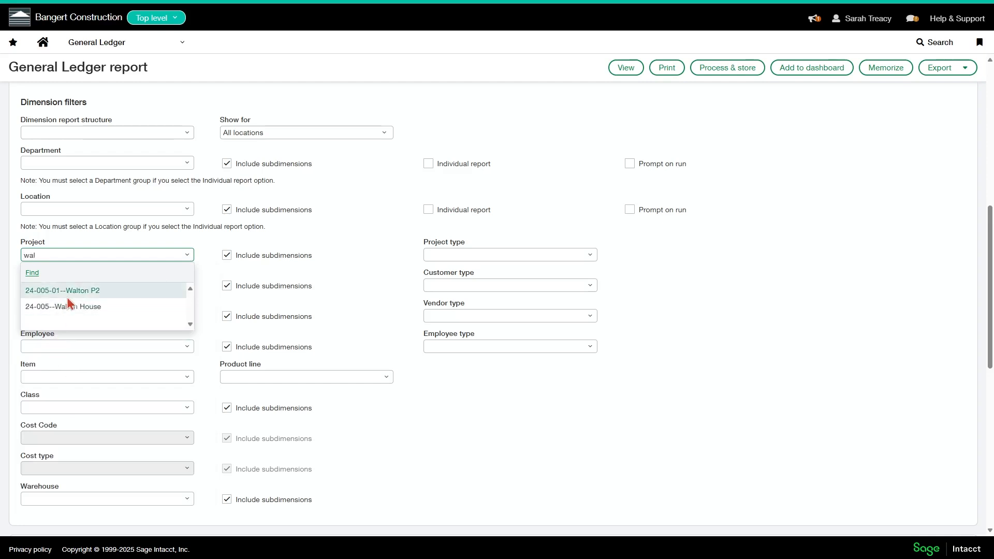
pyautogui.click(60, 311)
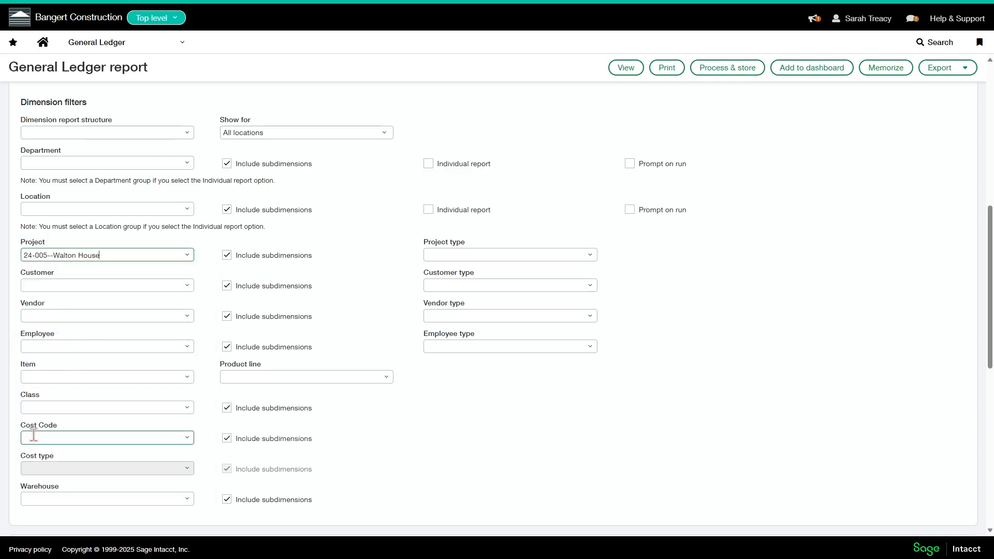
# Step: Filter the report by cost code 12 00 00--FURNISHINGS and cost type OTH--Other--Other--50500
pyautogui.click(187, 439)
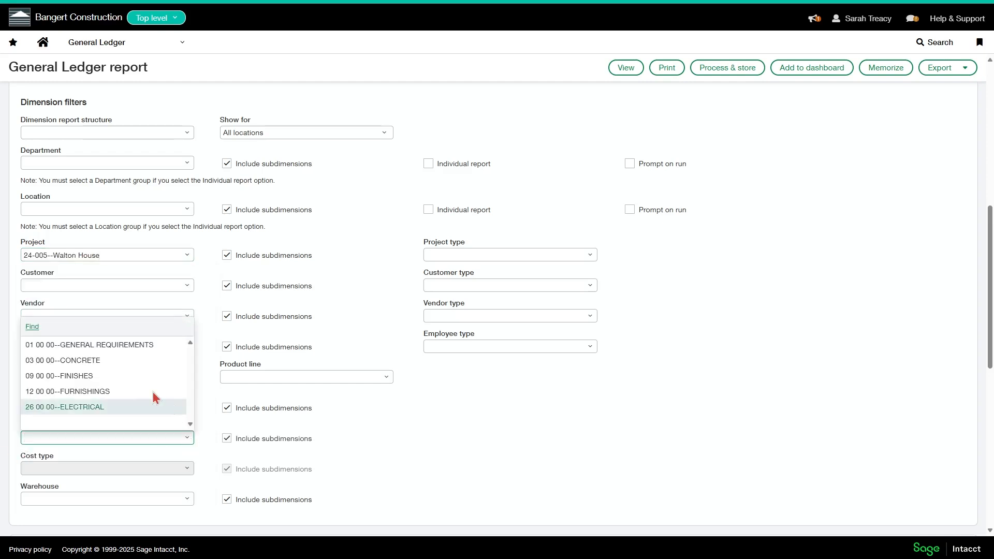
pyautogui.click(93, 391)
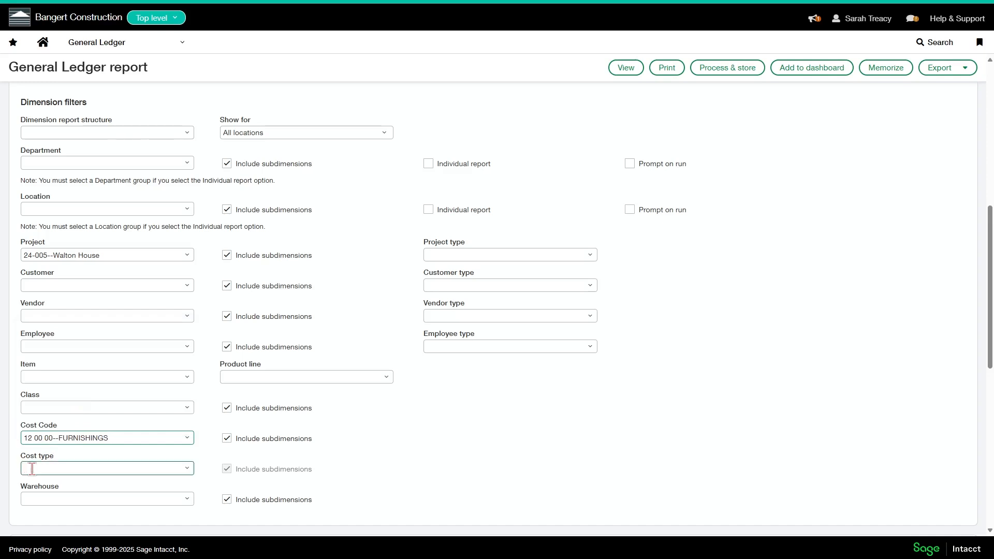
pyautogui.click(186, 468)
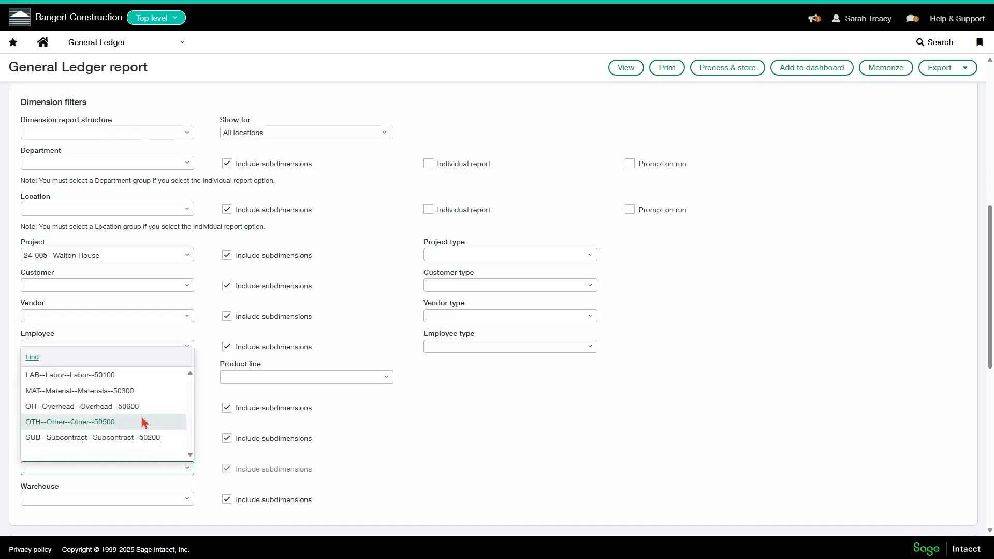
pyautogui.click(91, 422)
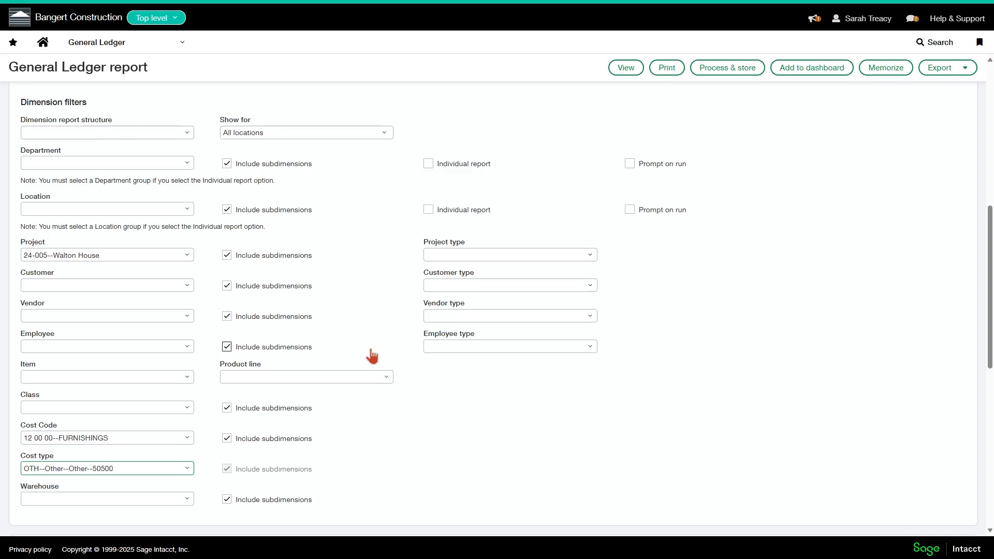
# Step: Look at the choices offered by the Product line filter without selecting one
pyautogui.scroll(-2, 371, 356)
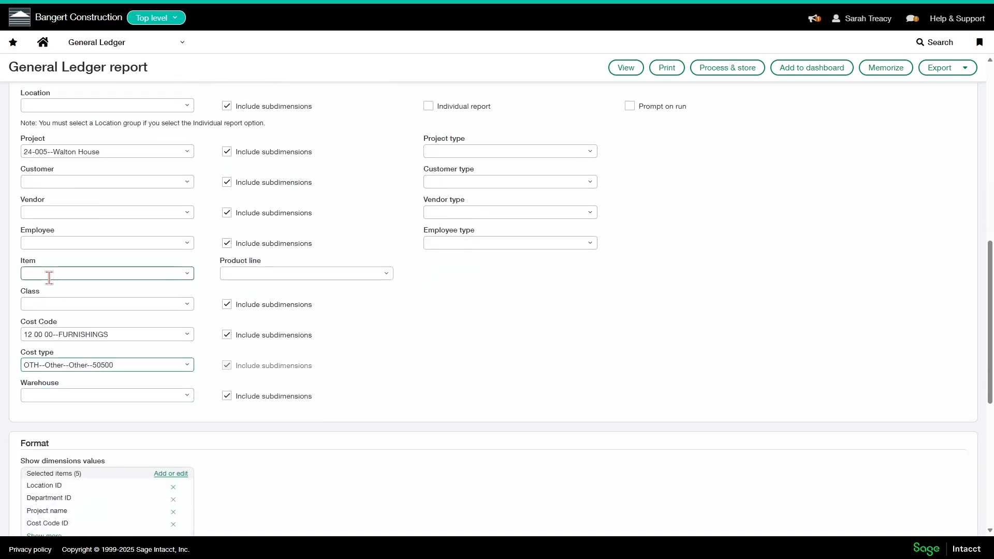
pyautogui.click(385, 275)
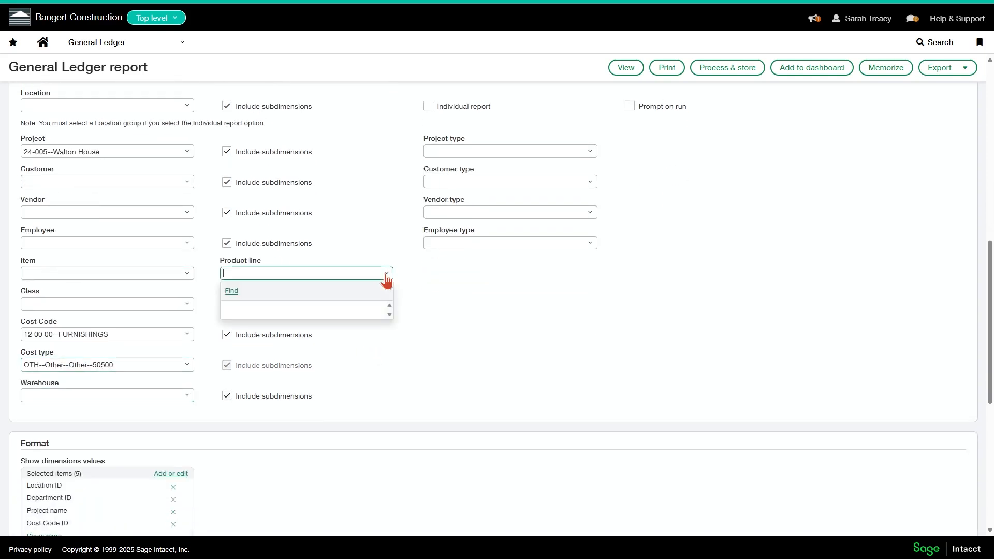
pyautogui.click(443, 347)
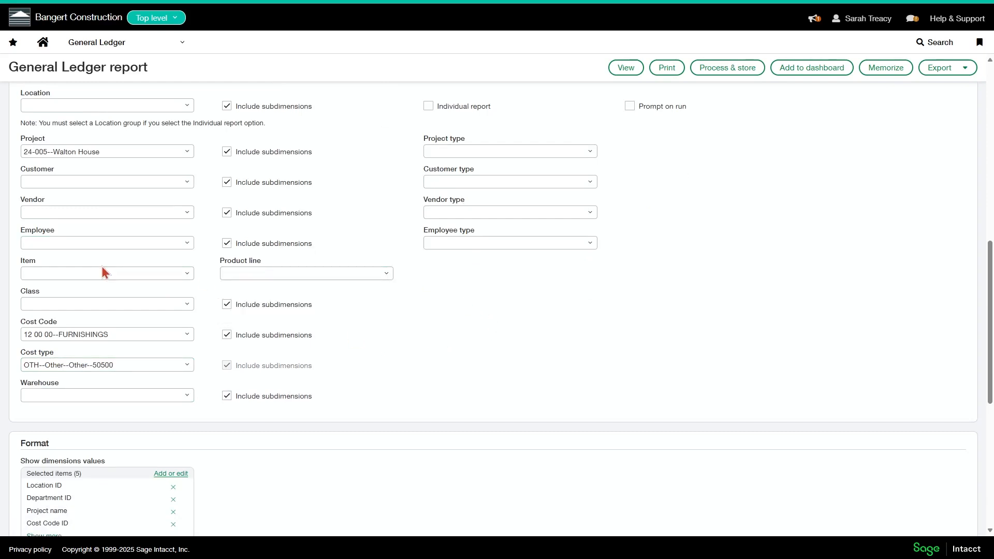
# Step: Examine the available and selected dimension values for the report format, keeping the current selection
pyautogui.scroll(-3, 102, 266)
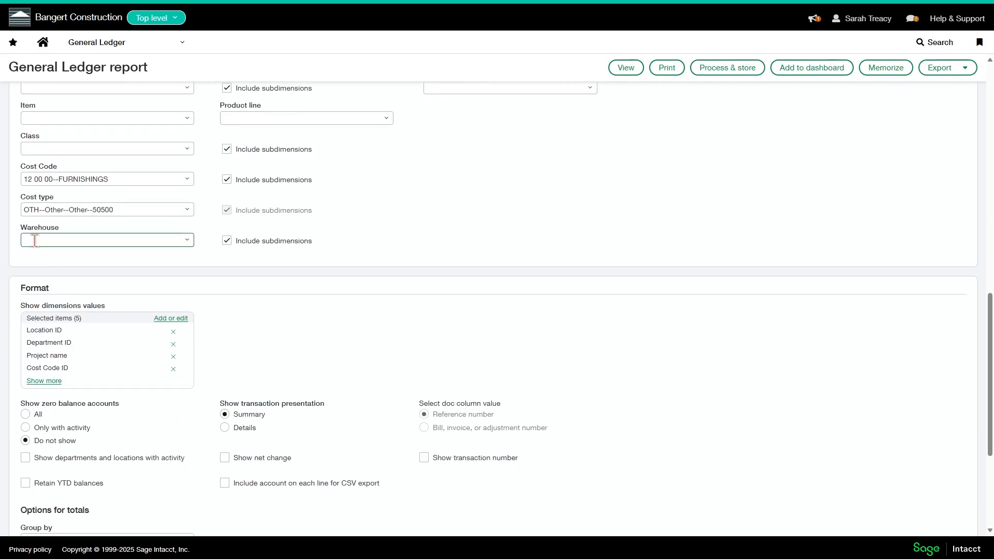
pyautogui.scroll(-1, 34, 240)
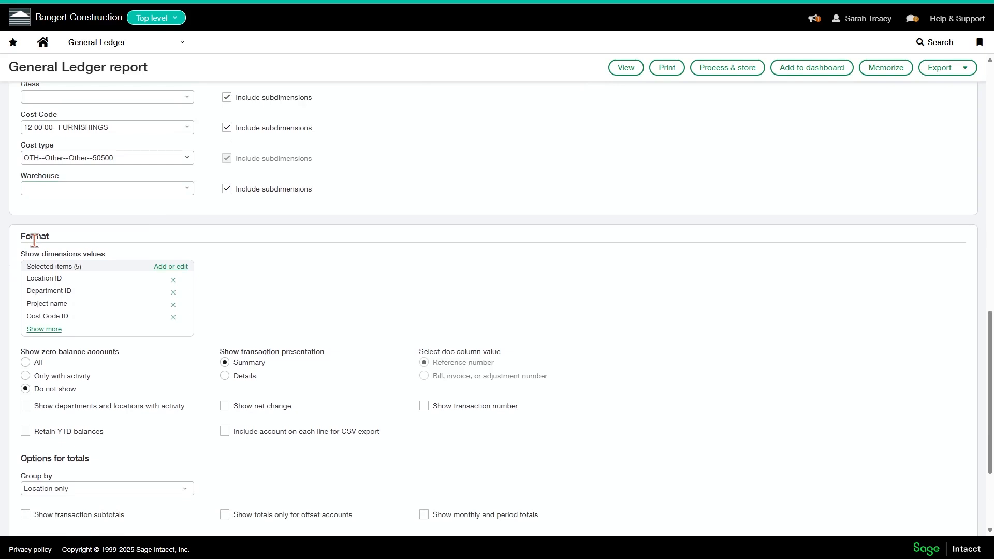
pyautogui.click(181, 266)
pyautogui.scroll(-3, 63, 305)
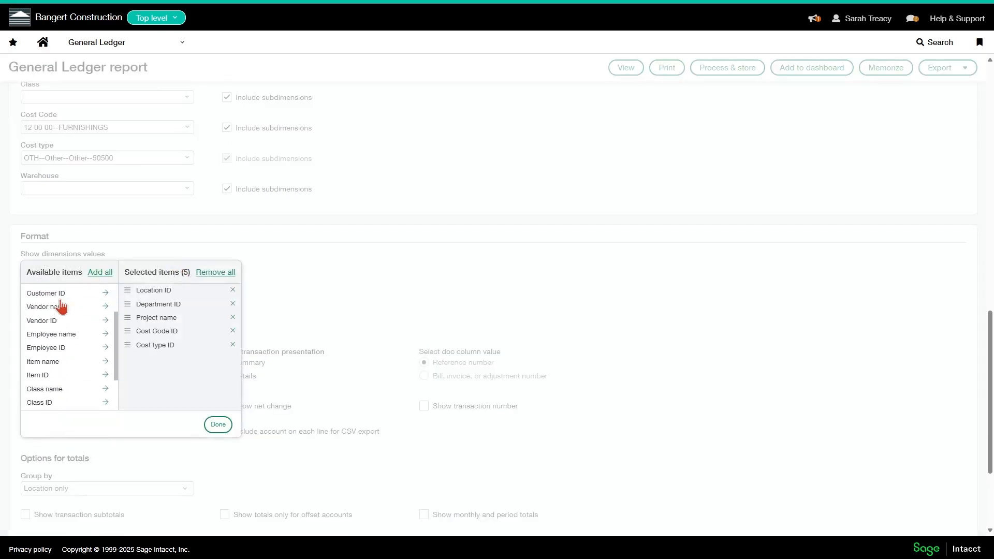
pyautogui.scroll(3, 58, 382)
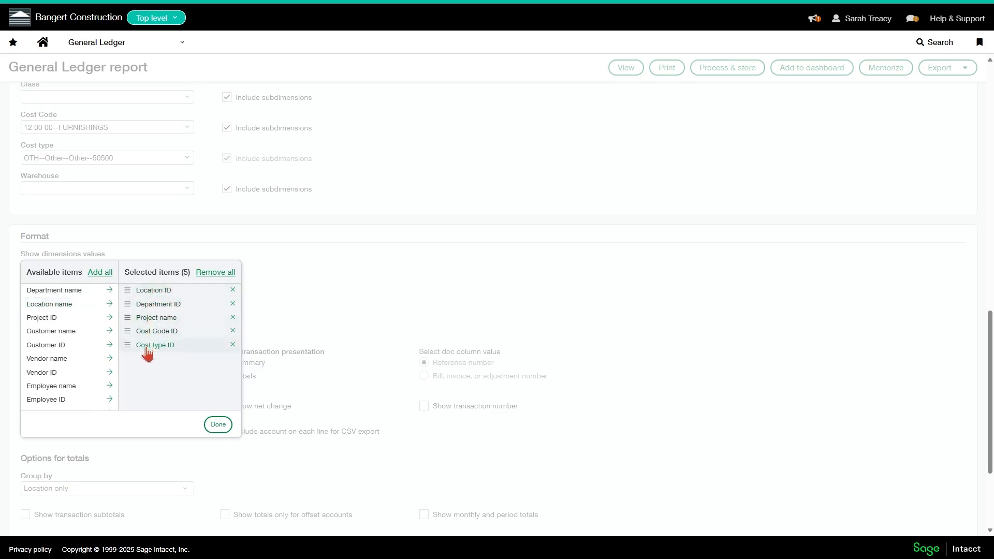
pyautogui.click(220, 425)
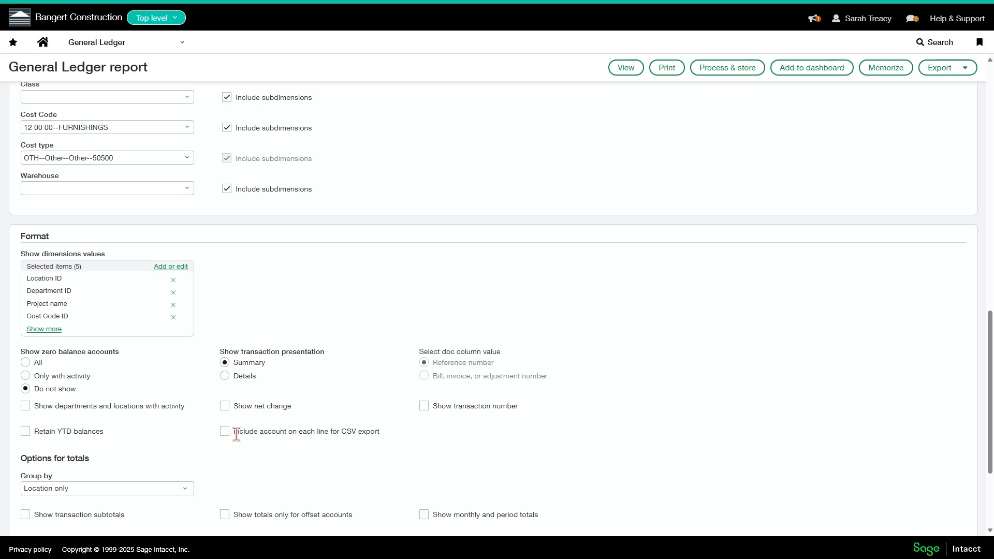
# Step: Check the report's export formats and set the transaction presentation to Details
pyautogui.click(964, 69)
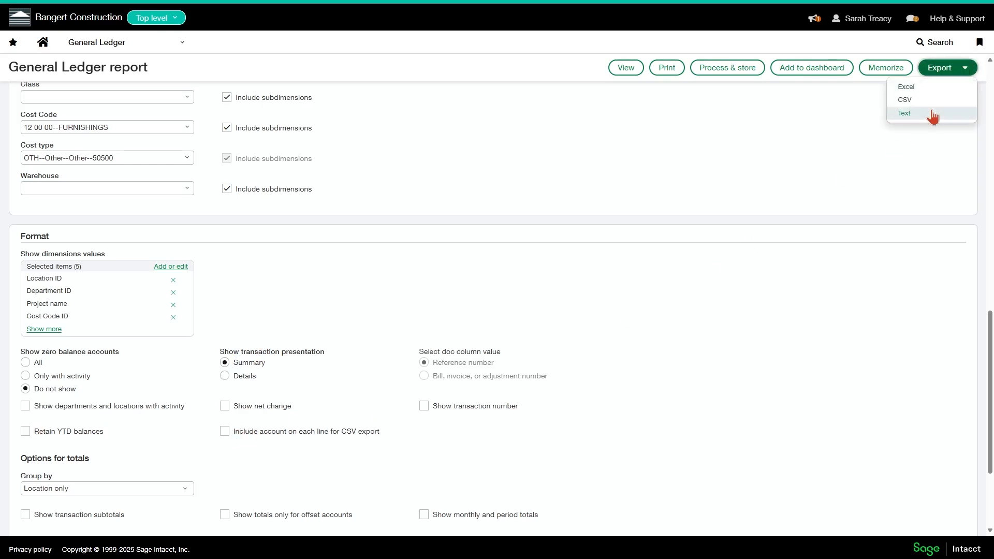
pyautogui.click(760, 330)
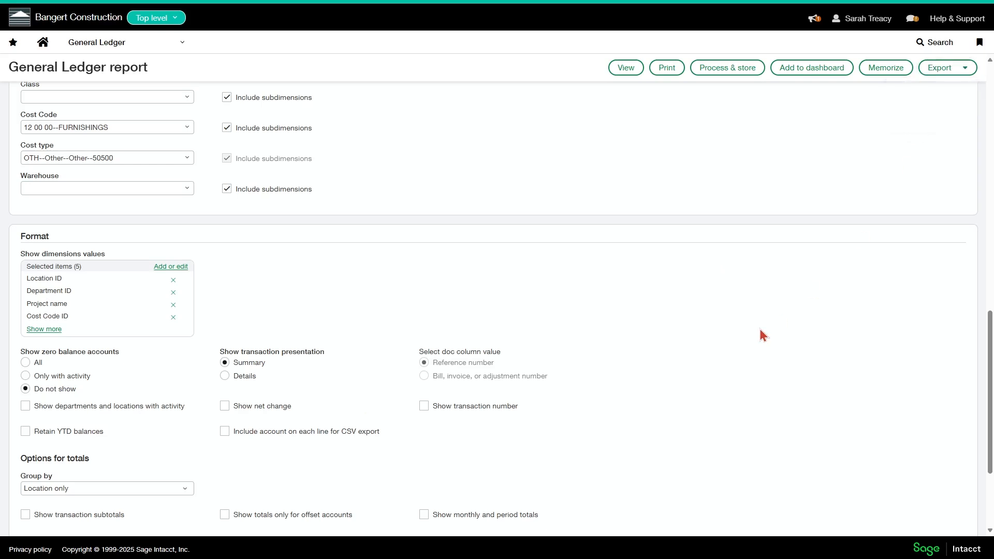
pyautogui.click(224, 376)
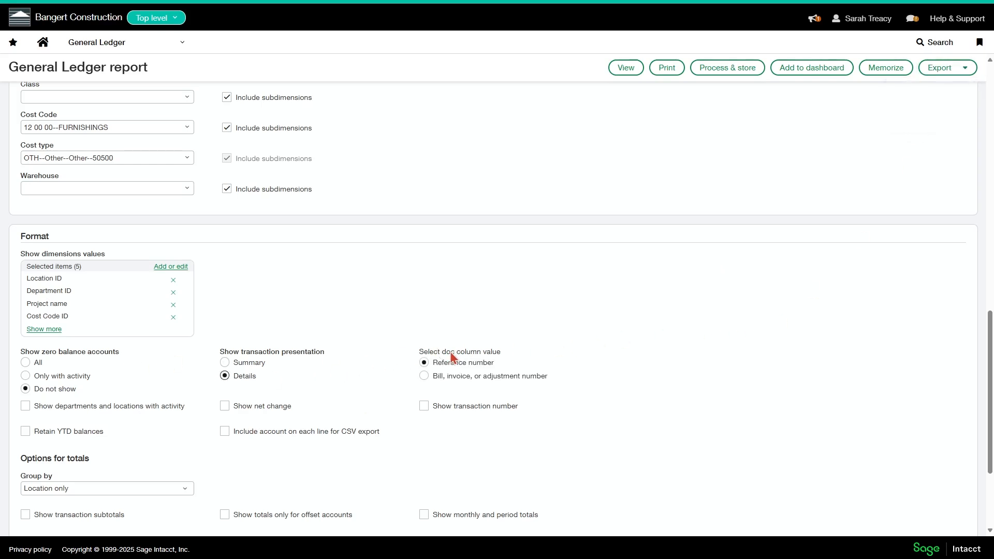
# Step: Set the doc column value to Bill, invoice, or adjustment number and group the totals by None
pyautogui.click(424, 376)
pyautogui.scroll(-1, 427, 378)
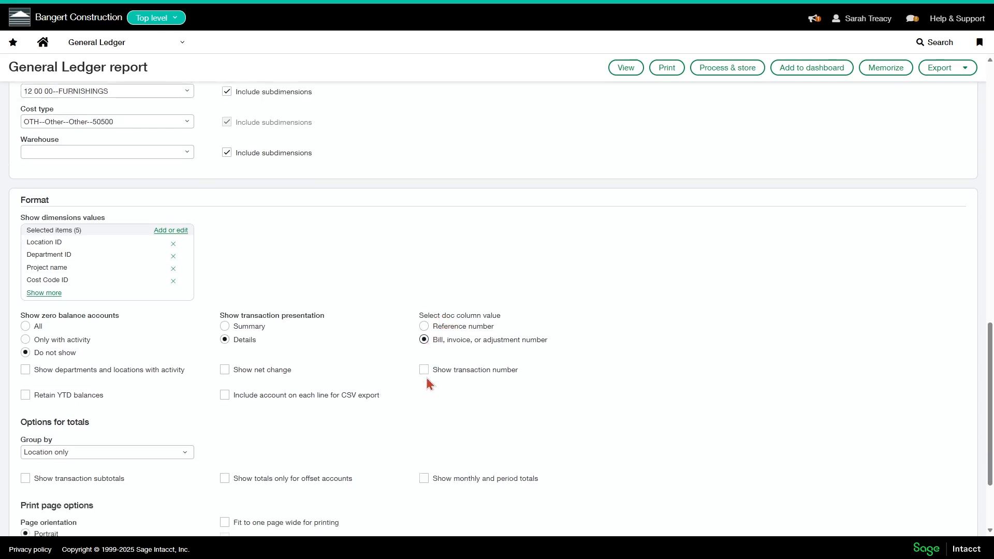
pyautogui.scroll(-1, 425, 357)
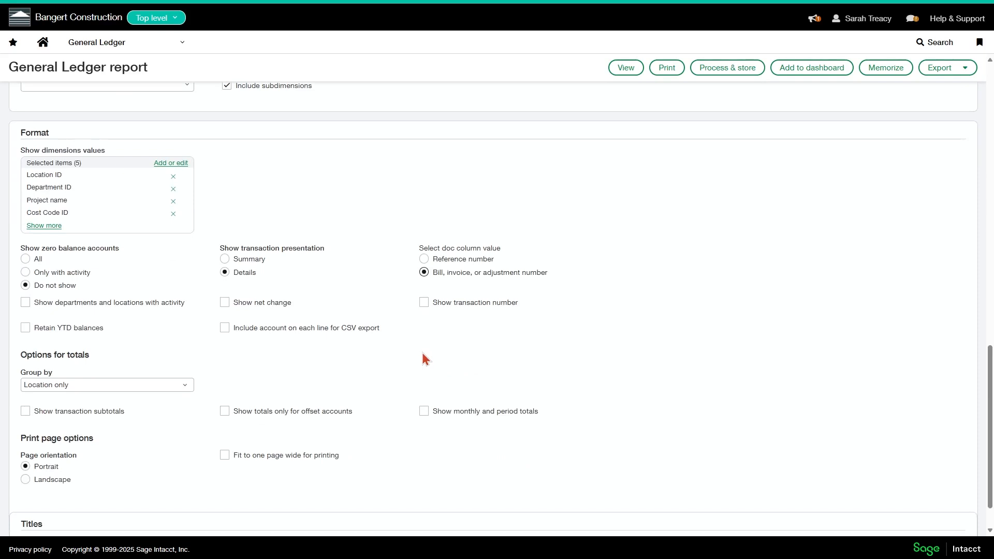
pyautogui.scroll(-1, 363, 344)
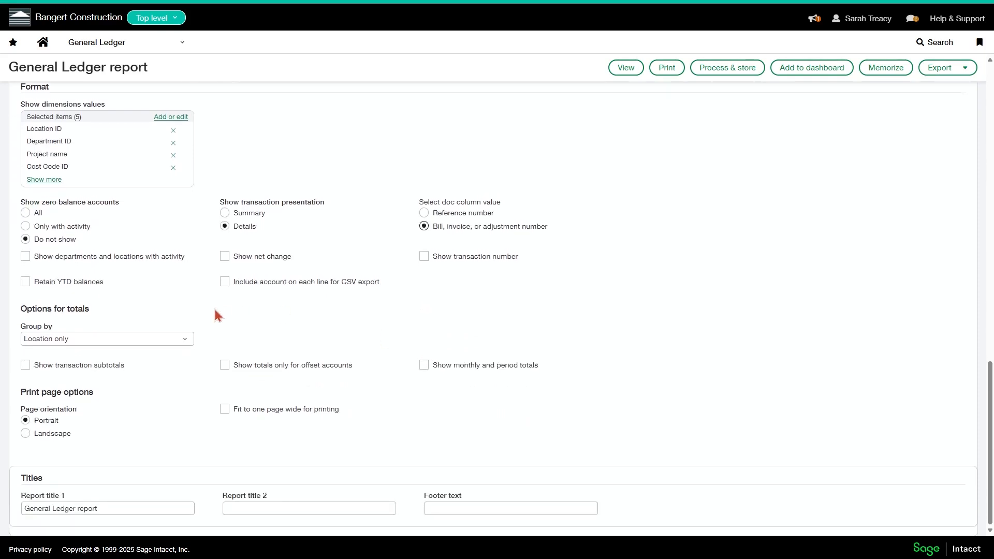
pyautogui.click(56, 341)
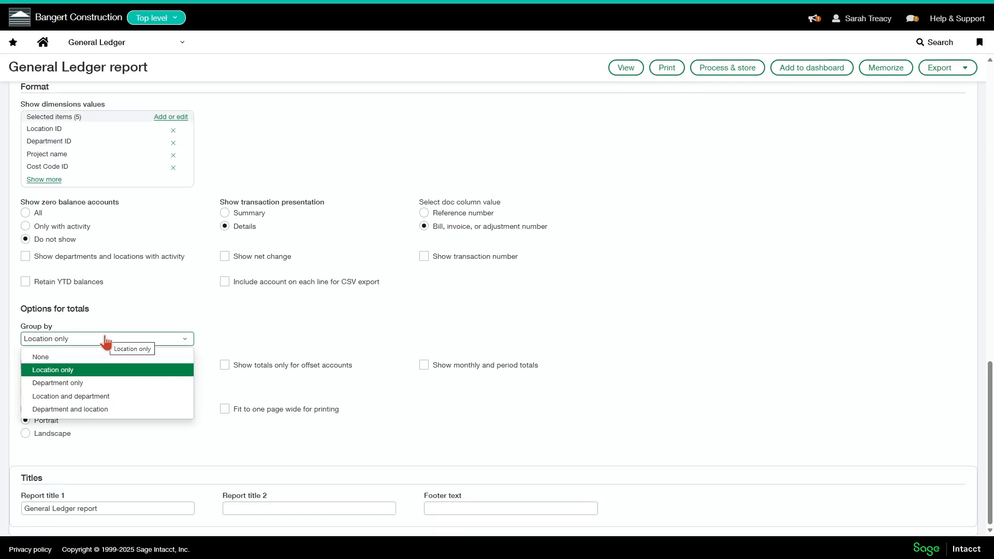
pyautogui.click(56, 358)
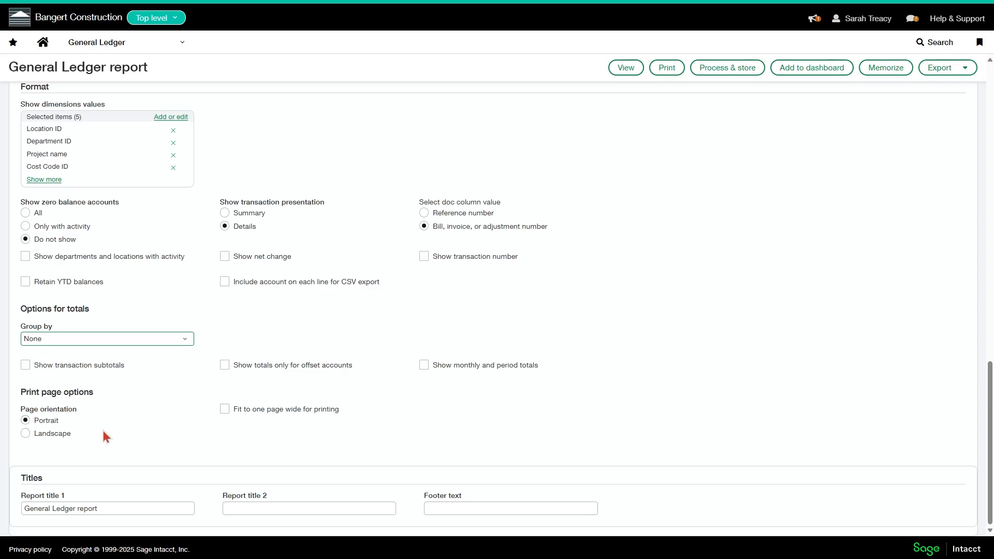
# Step: Limit the report to the Accounts Payable account group
pyautogui.scroll(15, 108, 496)
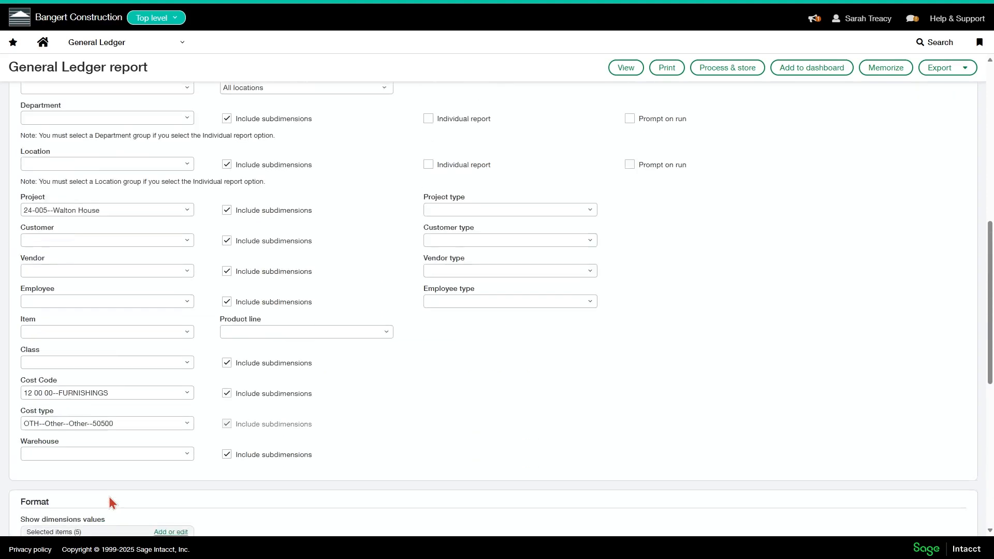
pyautogui.scroll(-2, 93, 133)
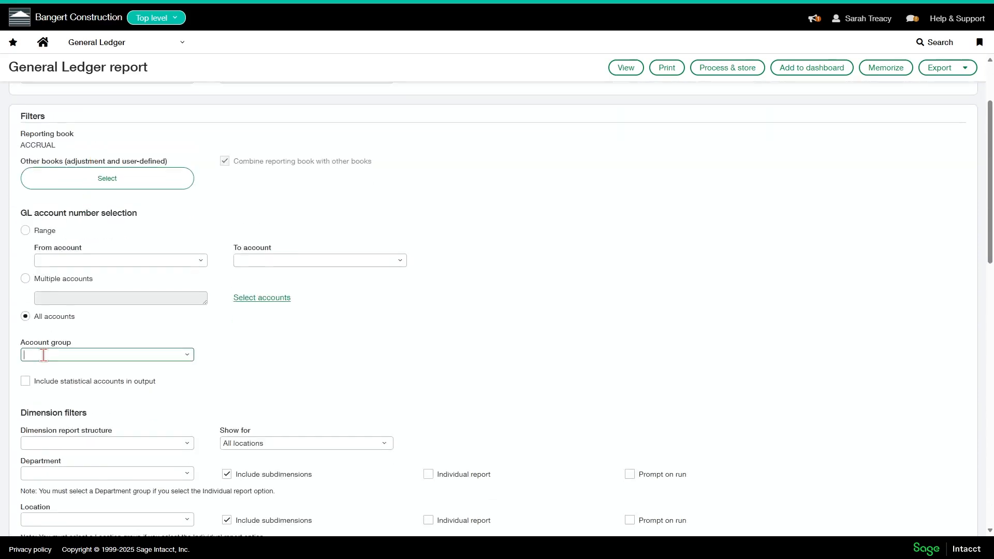
pyautogui.click(43, 355)
pyautogui.write('acco')
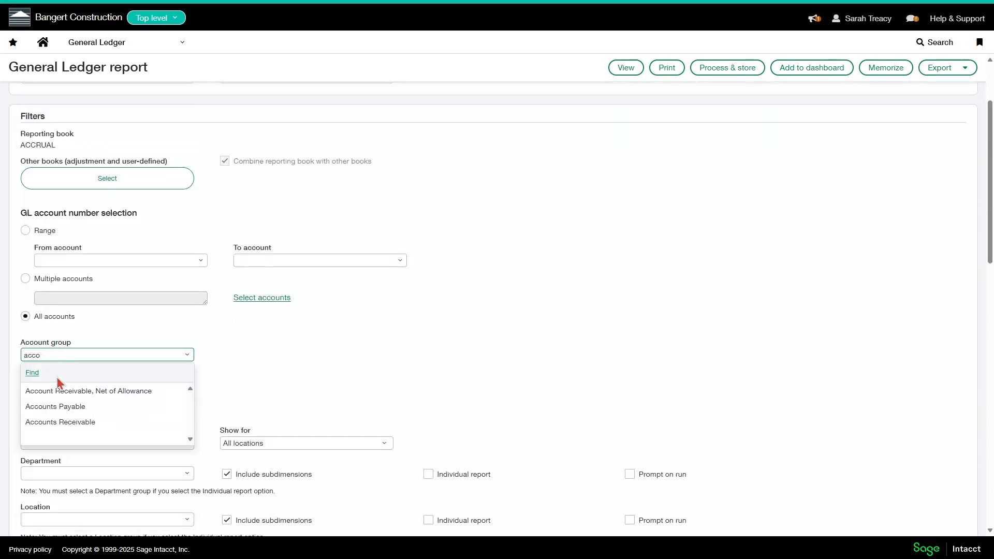
pyautogui.click(54, 406)
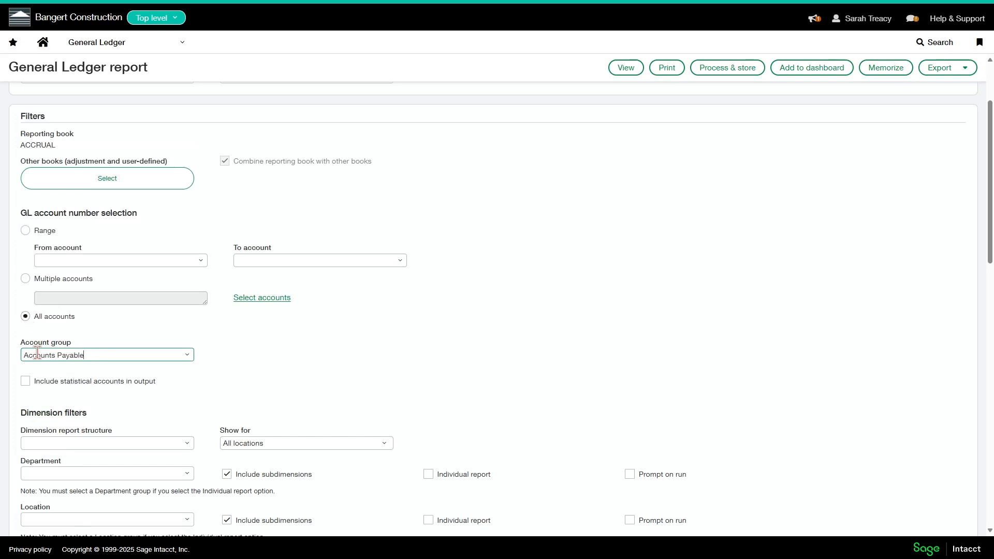
# Step: Clear the Project dimension filter so the report is not limited to one project
pyautogui.scroll(-4, 233, 334)
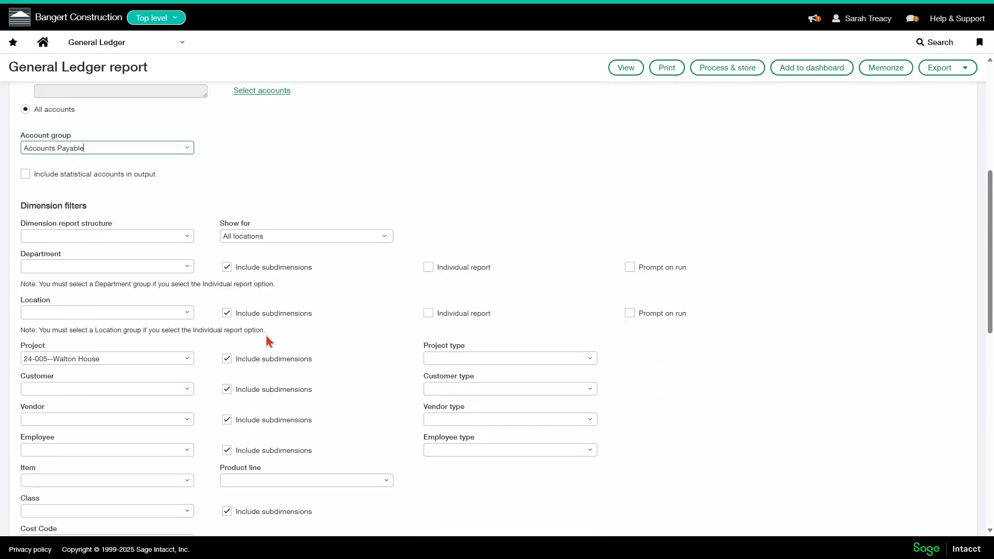
pyautogui.tripleClick(137, 357)
pyautogui.press('BackSpace')
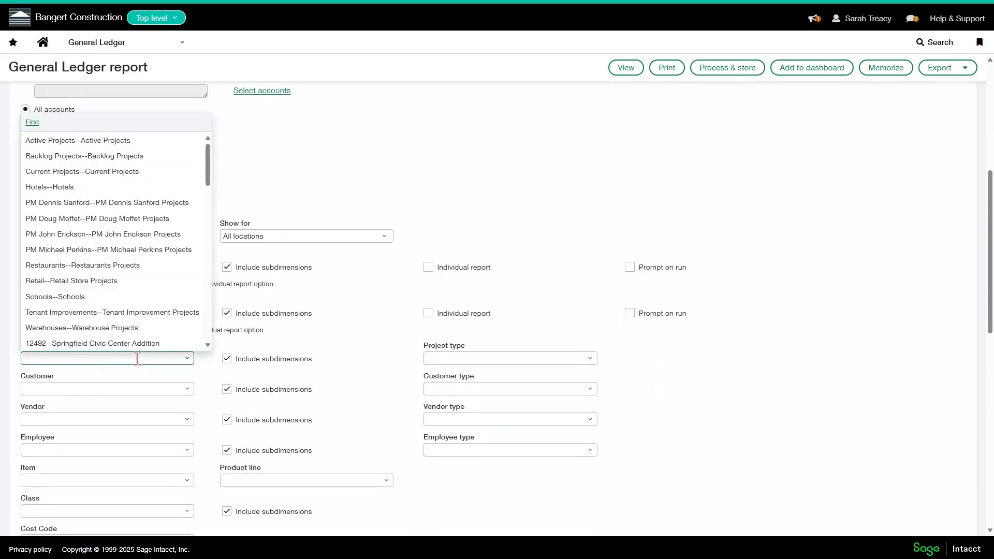
pyautogui.click(118, 388)
pyautogui.scroll(-2, 118, 381)
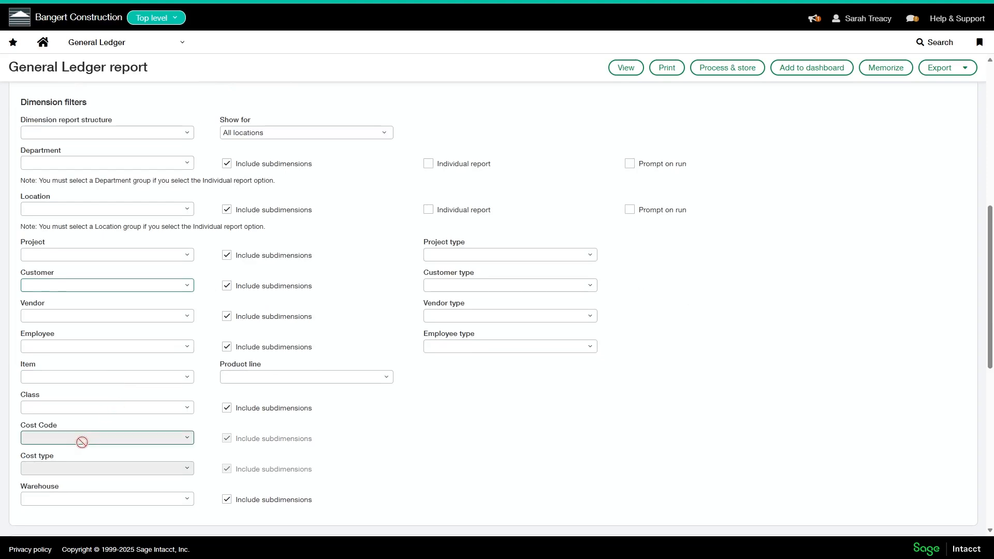
# Step: Review the dimension values selected for the report format, keeping the current selection
pyautogui.scroll(-6, 146, 330)
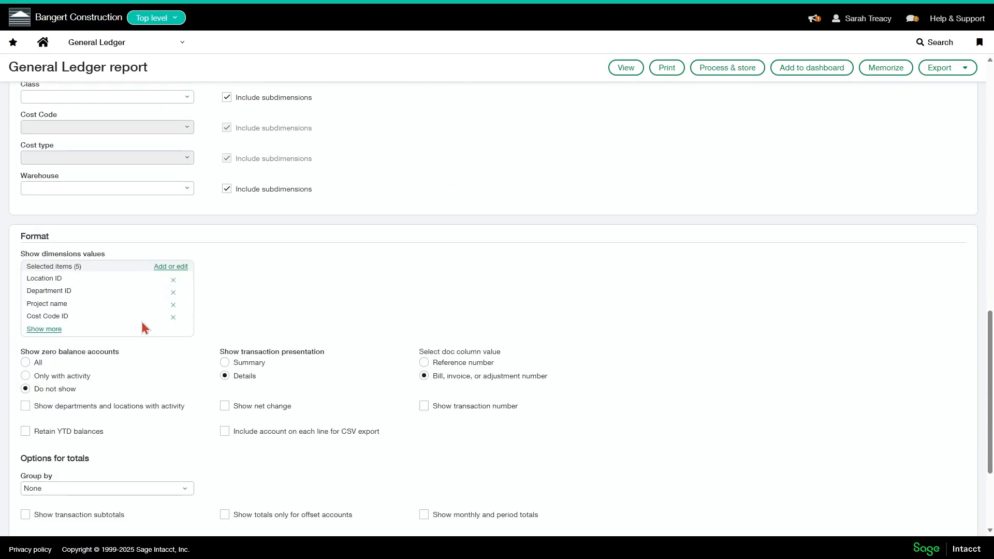
pyautogui.click(171, 266)
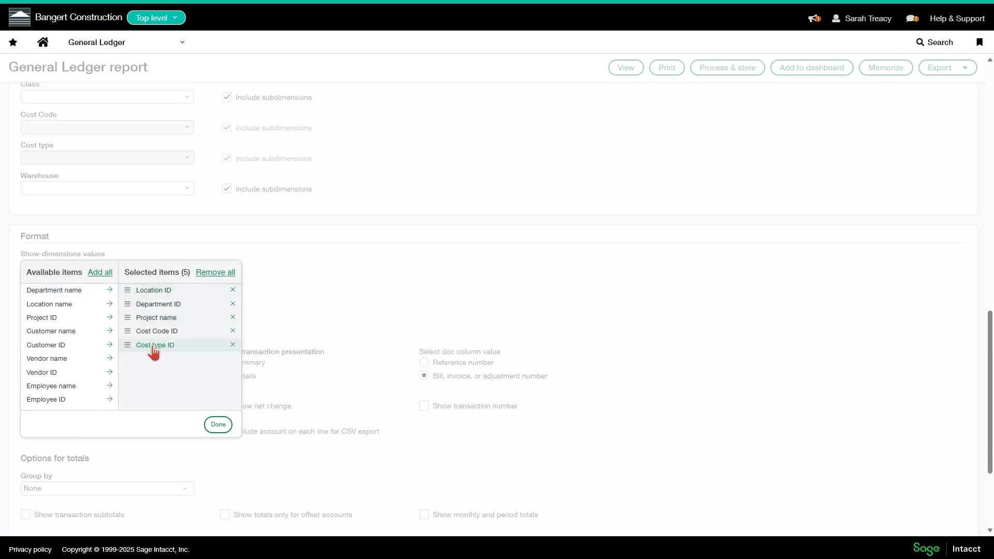
pyautogui.click(218, 425)
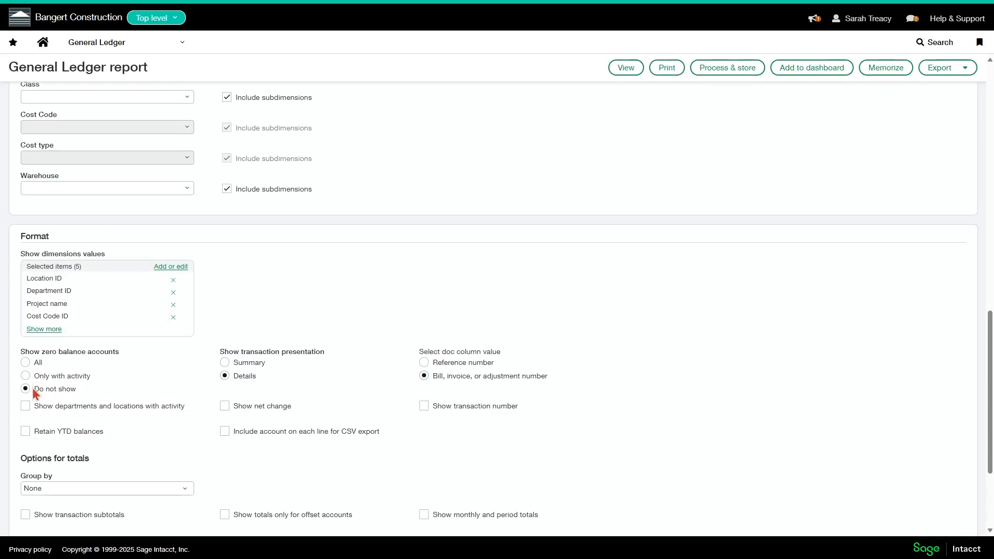
# Step: Check the totals grouping, run the General Ledger report on screen and accept the multiple-account prompt
pyautogui.scroll(-3, 32, 387)
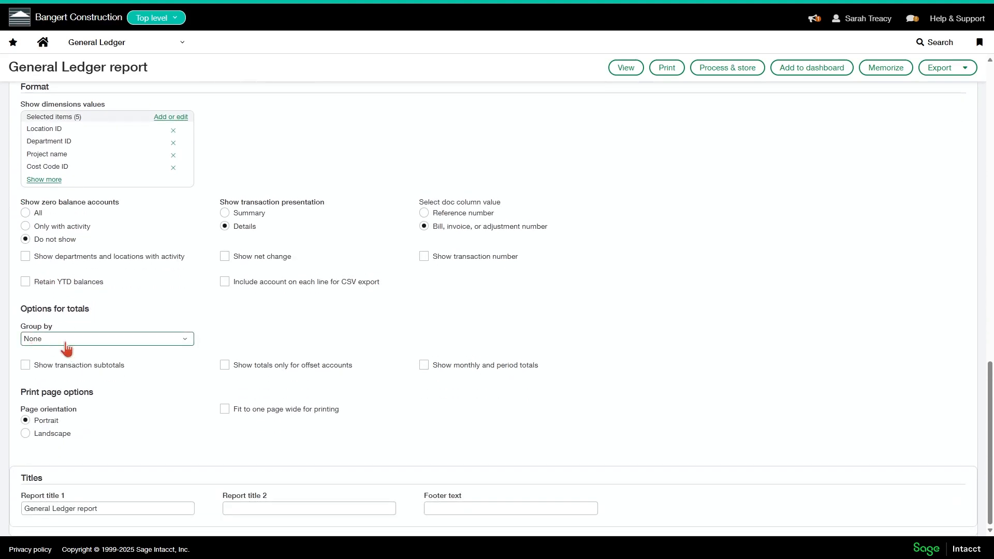
pyautogui.scroll(15, 492, 178)
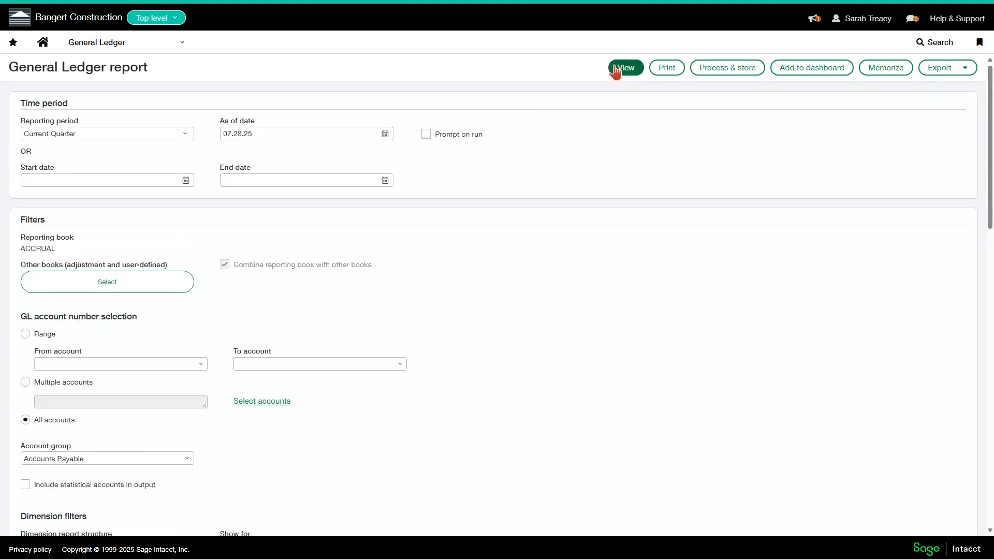
pyautogui.click(614, 70)
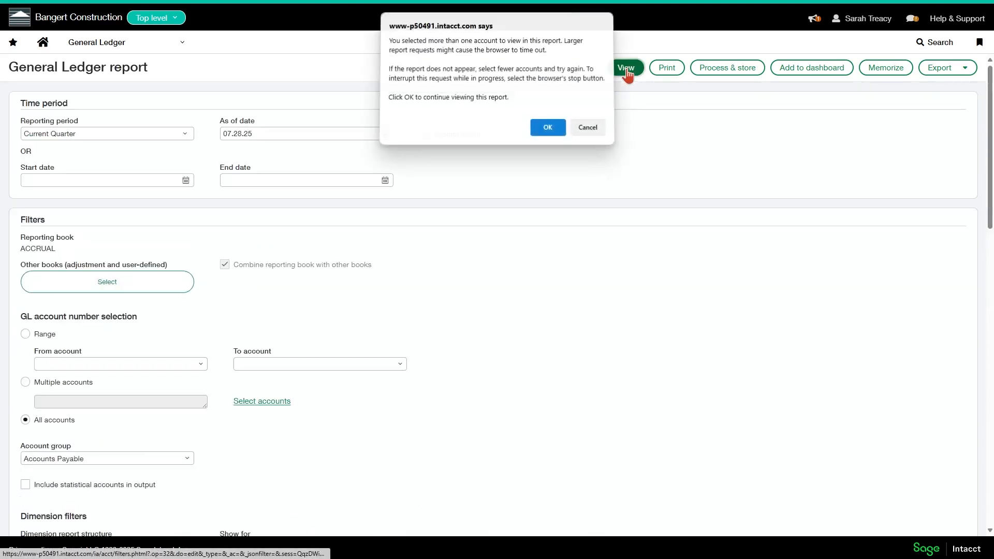
pyautogui.click(548, 129)
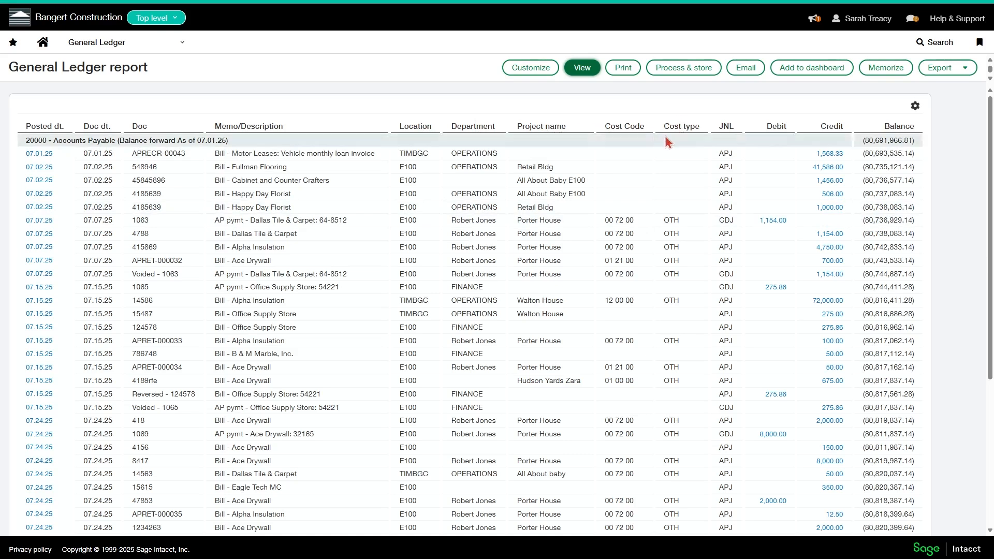
# Step: Examine the Fullman Flooring bill behind its credit amount, close it, and look through the report down to the grand total
pyautogui.click(827, 168)
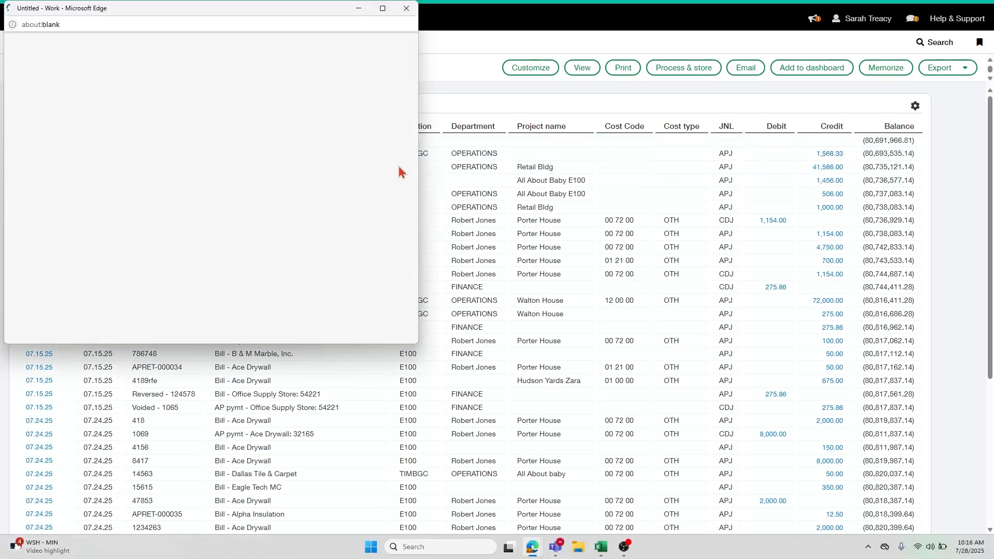
pyautogui.click(382, 8)
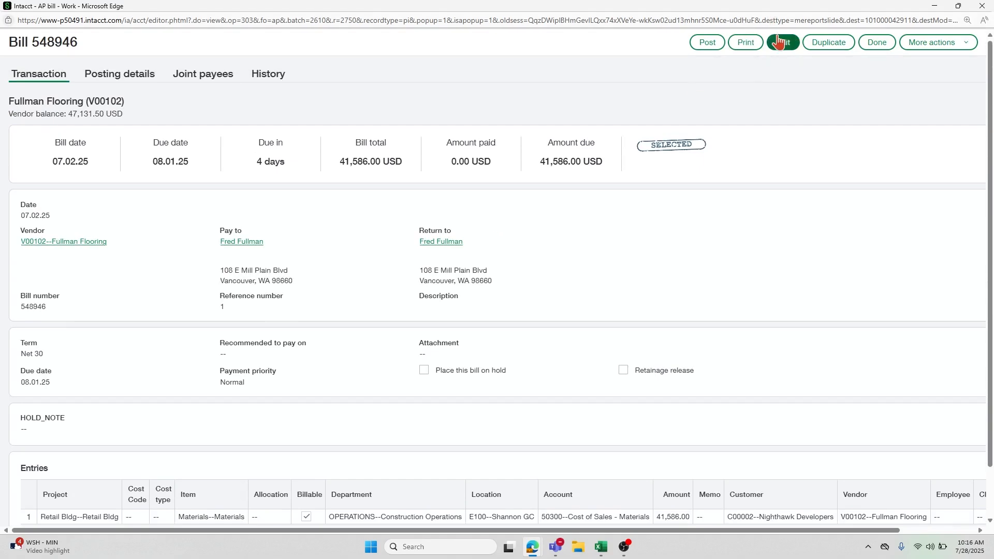
pyautogui.click(982, 6)
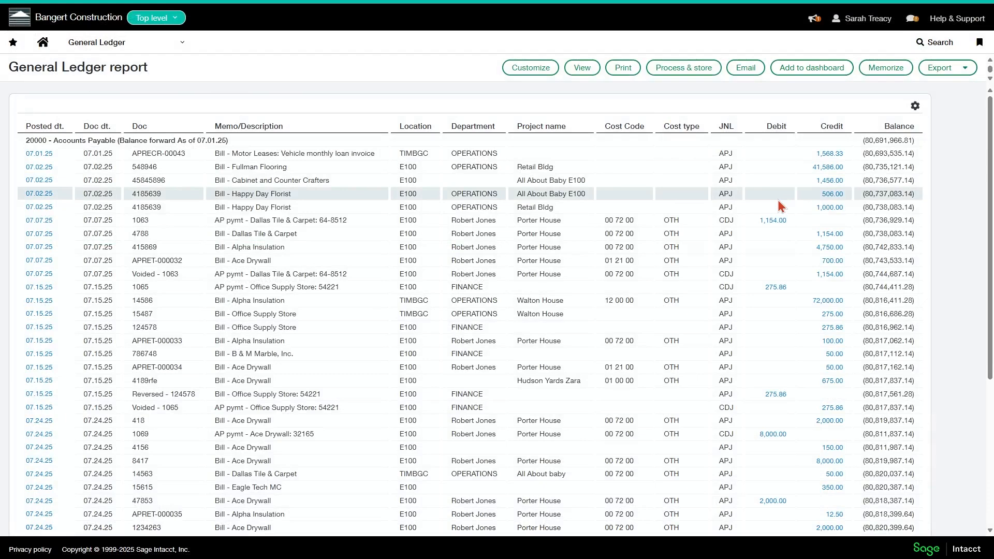
pyautogui.scroll(-5, 778, 200)
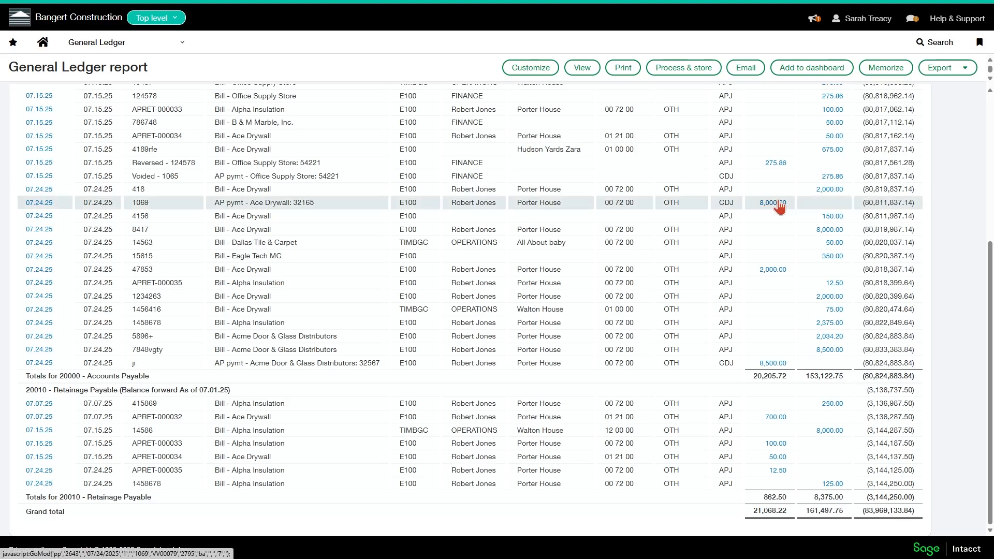
pyautogui.scroll(5, 499, 417)
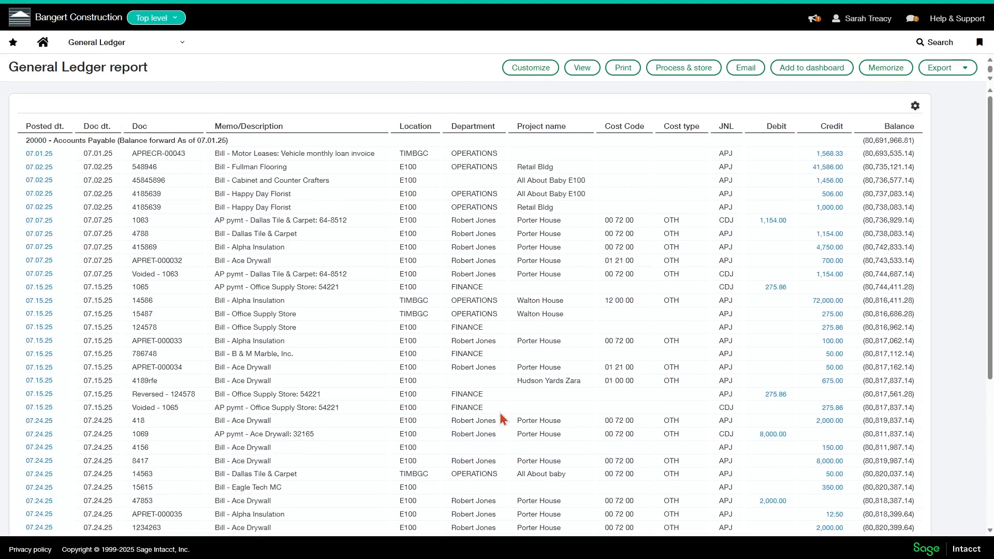
# Step: Customize the report to group totals by Location only, rerun it and review the transactions by location
pyautogui.click(521, 70)
pyautogui.scroll(-2, 398, 241)
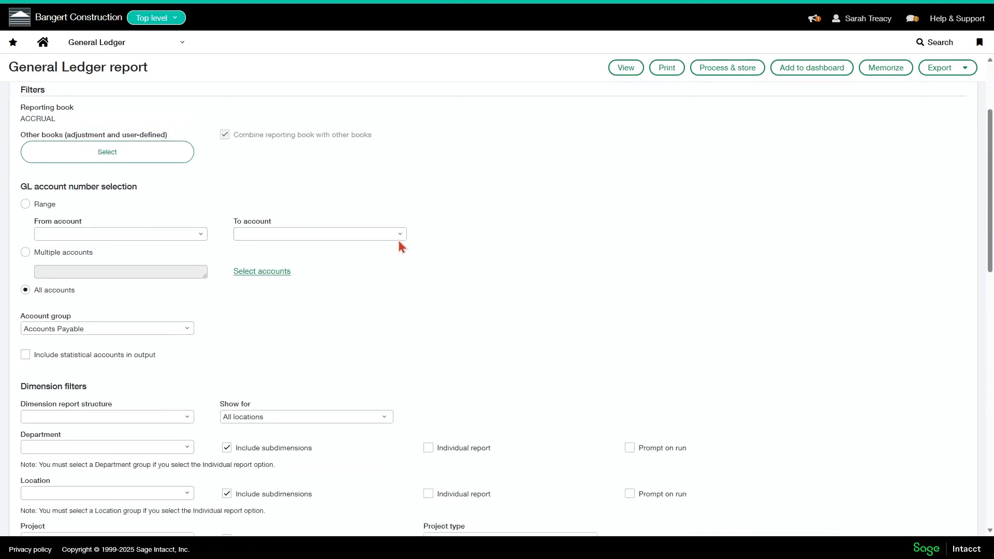
pyautogui.scroll(-10, 399, 243)
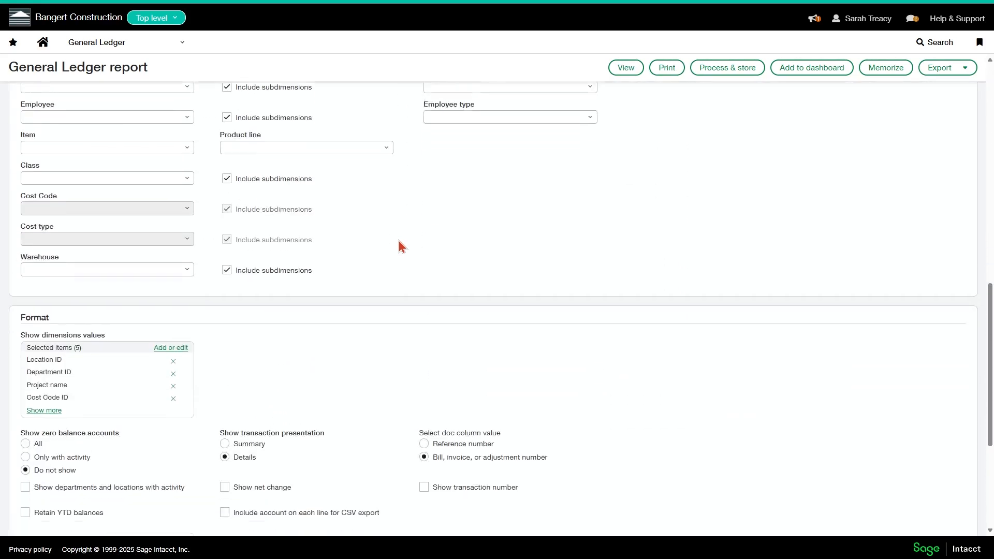
pyautogui.scroll(-5, 398, 242)
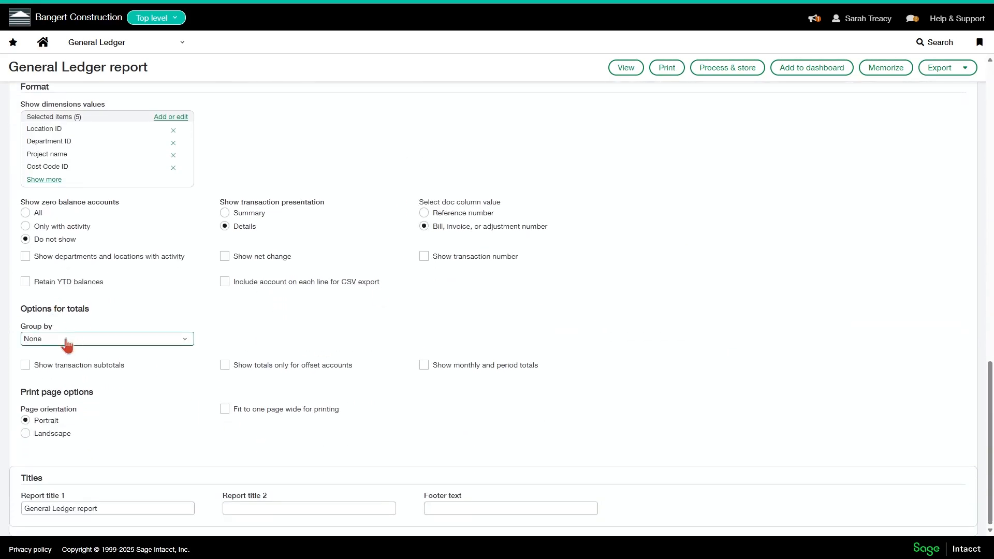
pyautogui.click(67, 341)
pyautogui.click(56, 370)
pyautogui.click(626, 68)
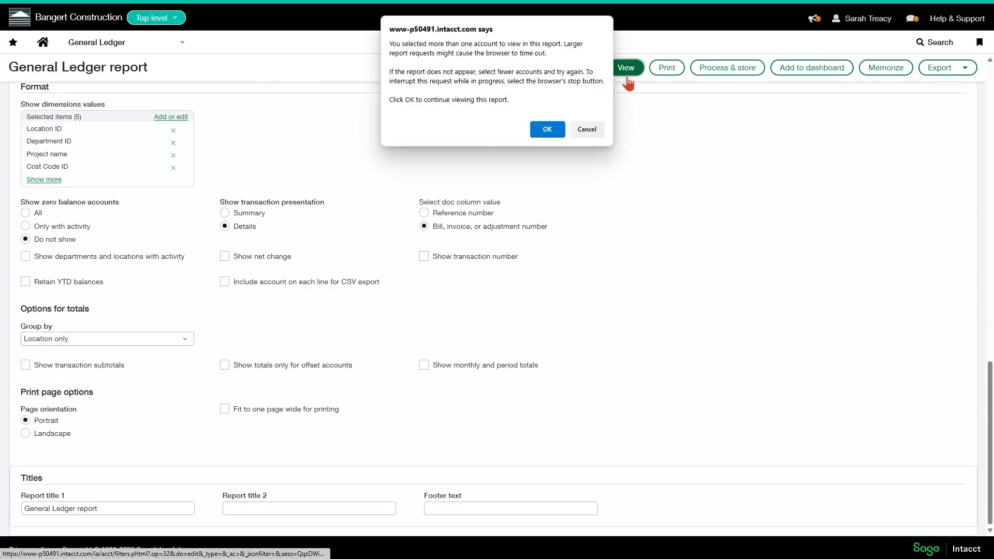
pyautogui.click(555, 131)
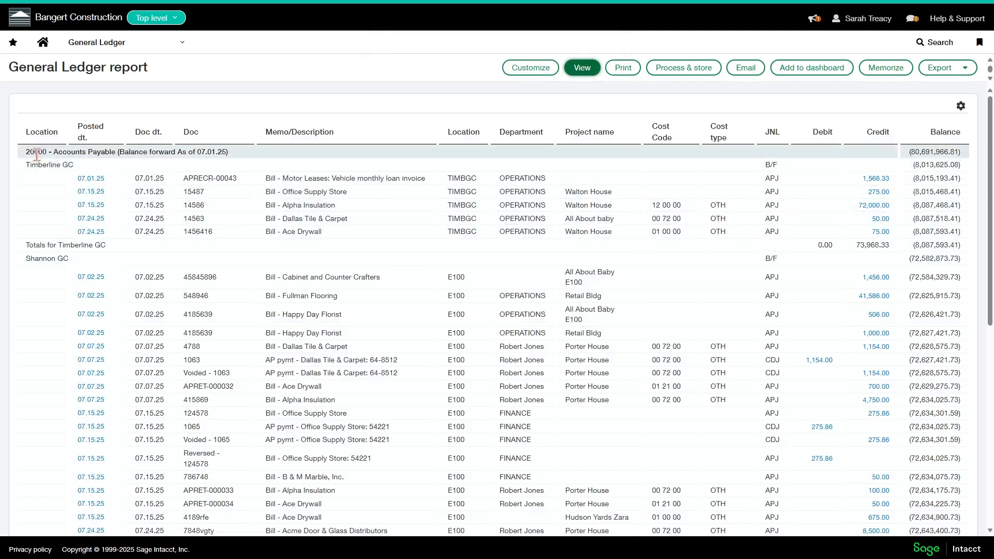
pyautogui.scroll(-8, 47, 166)
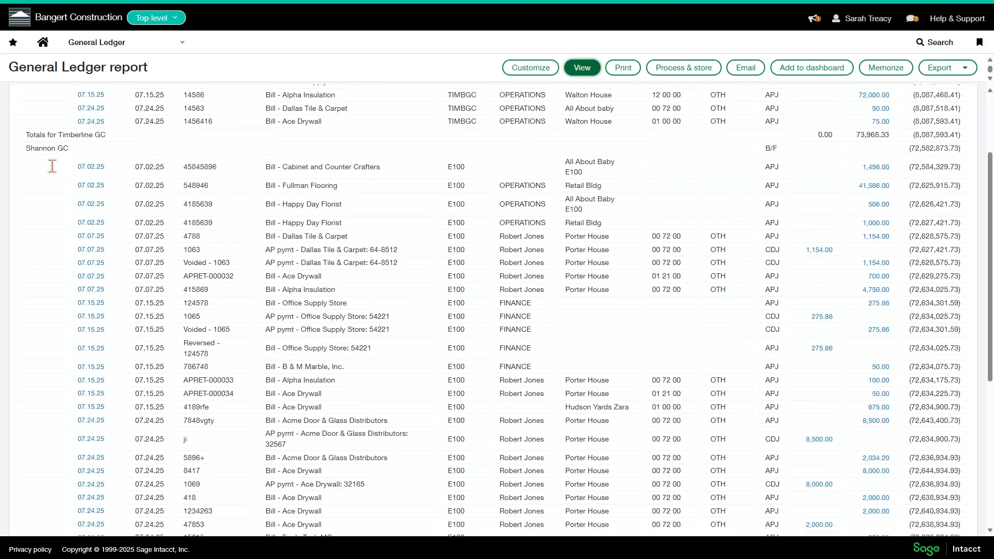
pyautogui.scroll(8, 55, 176)
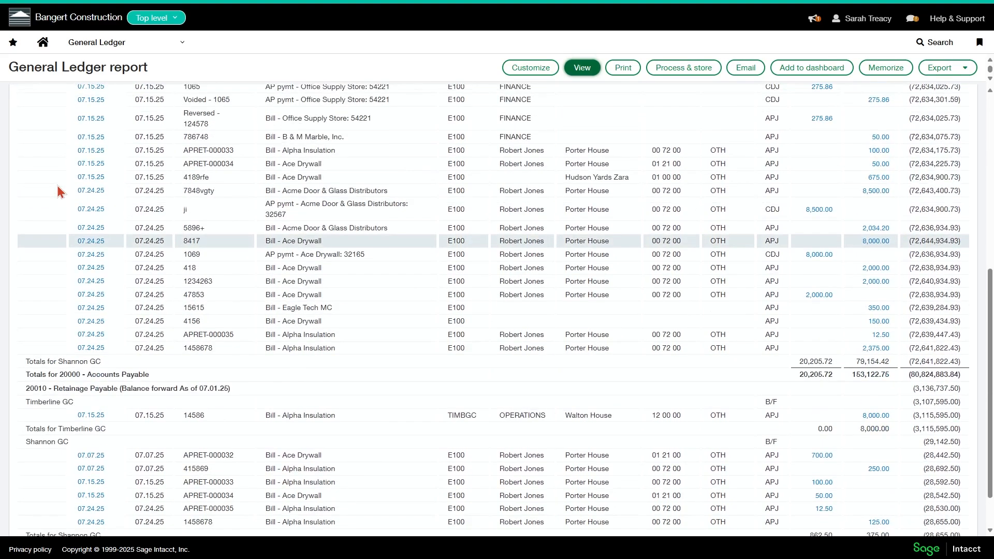
# Step: Customize the report to use the Individual report option for Location and run it again
pyautogui.click(531, 67)
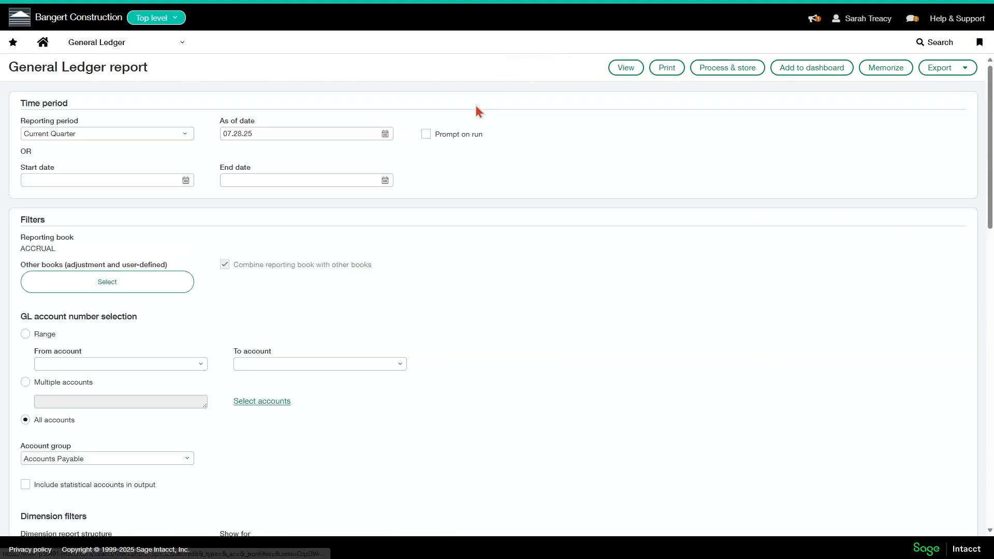
pyautogui.scroll(-6, 450, 269)
pyautogui.scroll(-1, 449, 284)
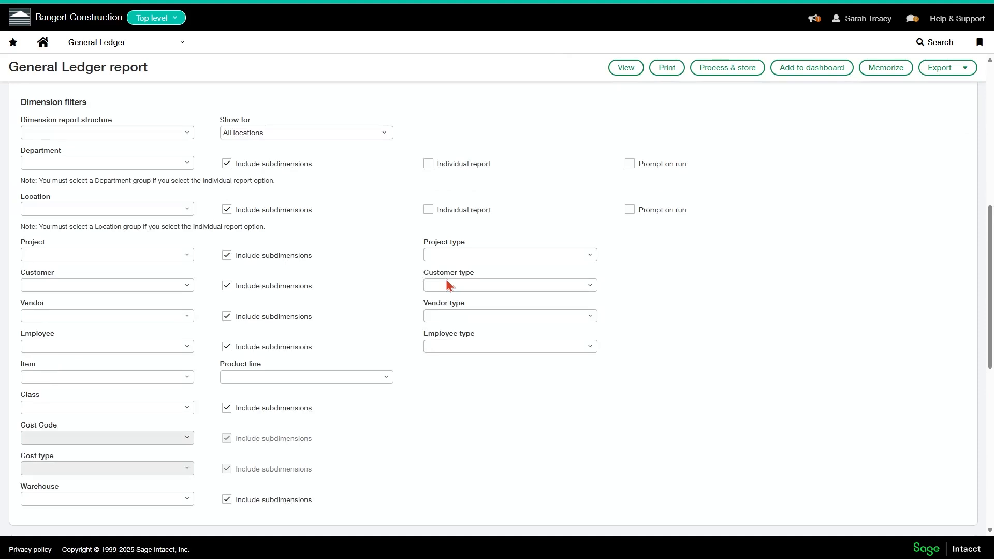
pyautogui.click(427, 212)
pyautogui.click(625, 66)
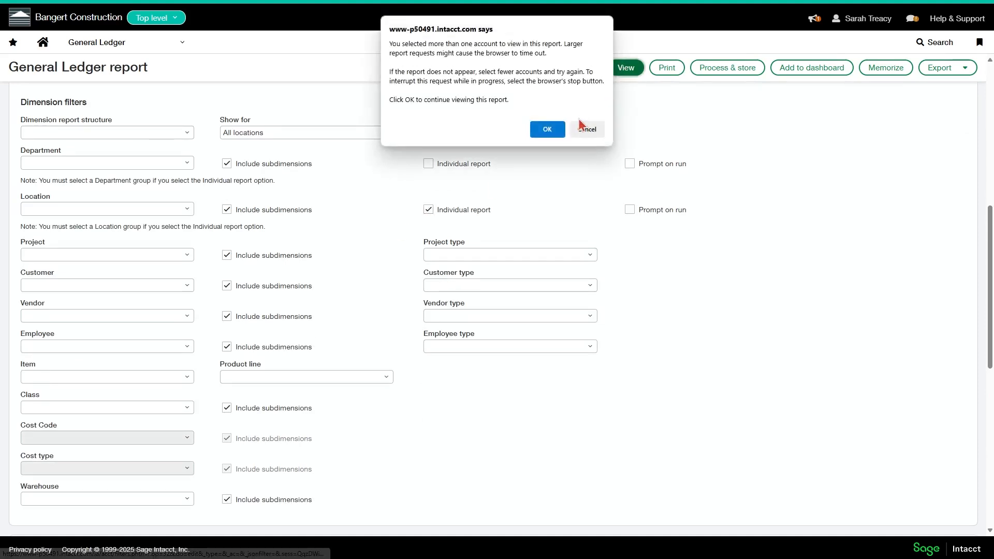
pyautogui.click(545, 129)
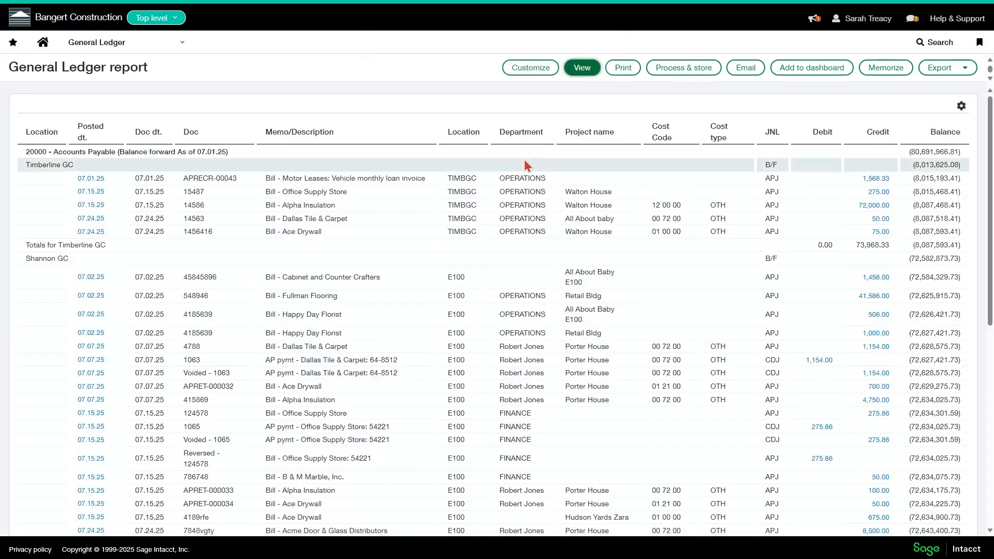
# Step: Customize the report to present transactions as Summary, then rerun it on screen and accept the multiple-account prompt
pyautogui.scroll(-8, 524, 164)
pyautogui.scroll(7, 523, 164)
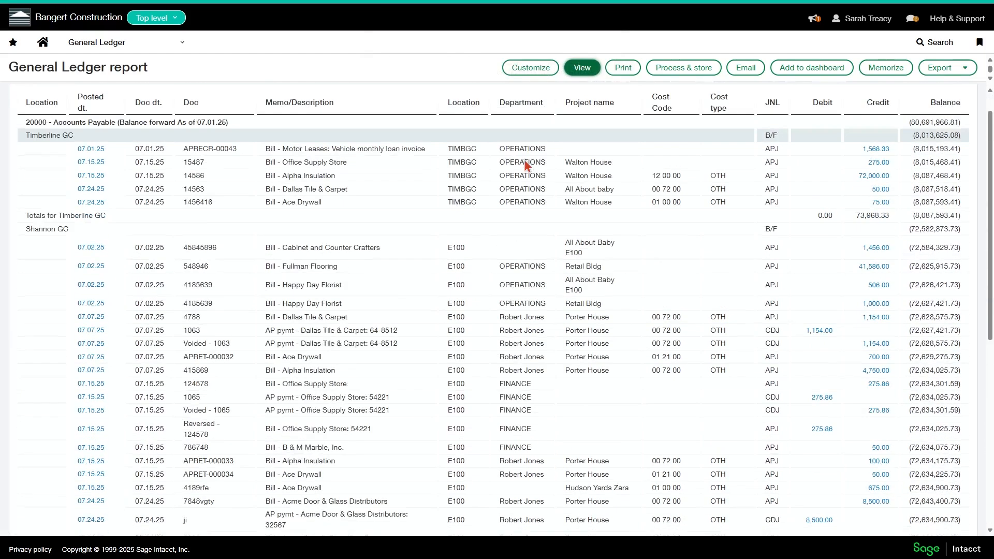
pyautogui.scroll(2, 526, 124)
pyautogui.click(529, 70)
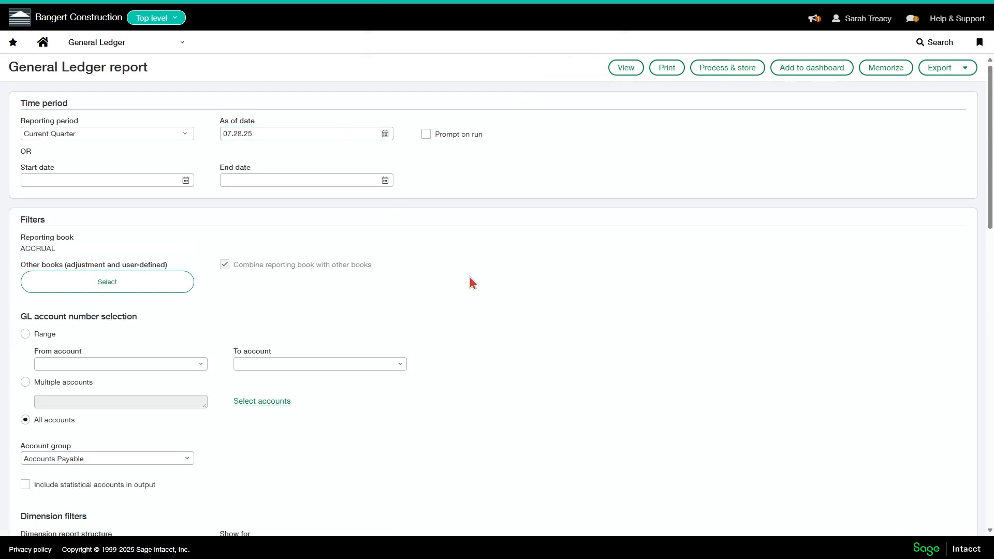
pyautogui.scroll(-15, 470, 279)
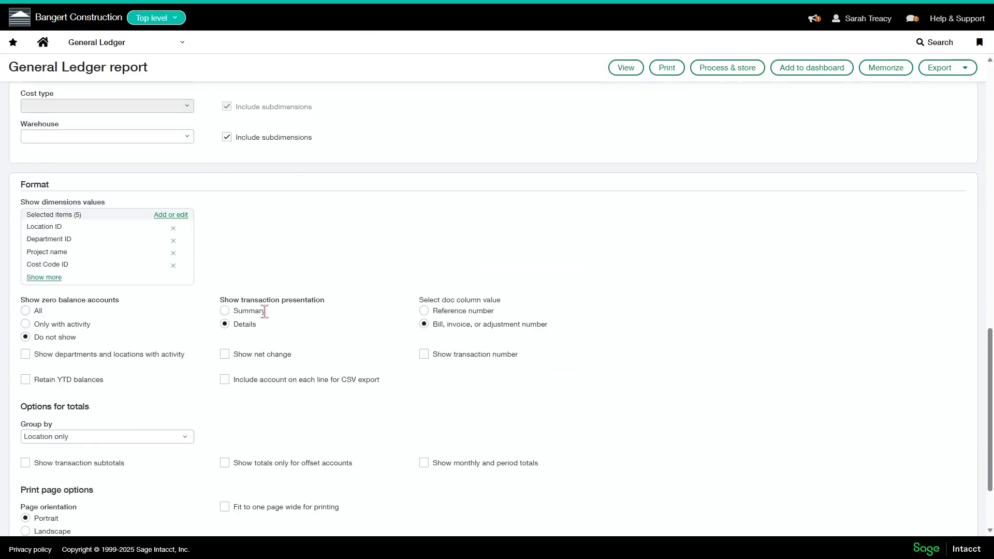
pyautogui.click(224, 310)
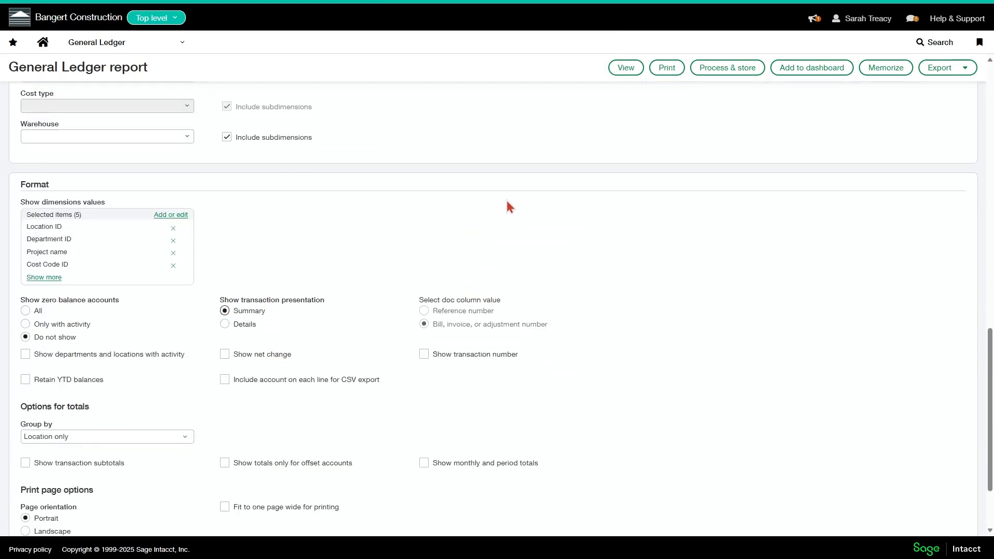
pyautogui.click(626, 68)
pyautogui.click(544, 135)
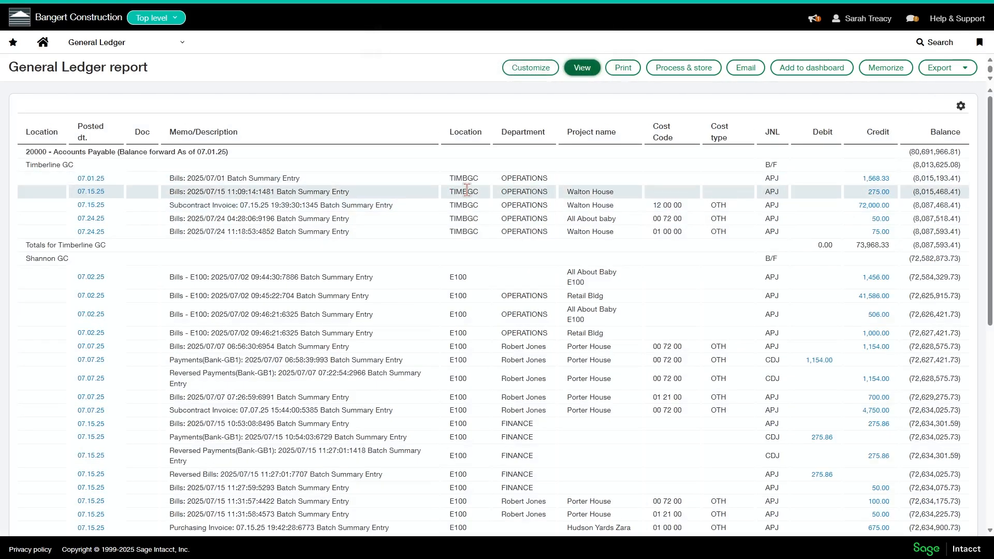
# Step: Add all available dimension values to the report format, rerun the report and look over the added columns
pyautogui.click(530, 67)
pyautogui.scroll(-6, 62, 326)
pyautogui.scroll(-8, 47, 348)
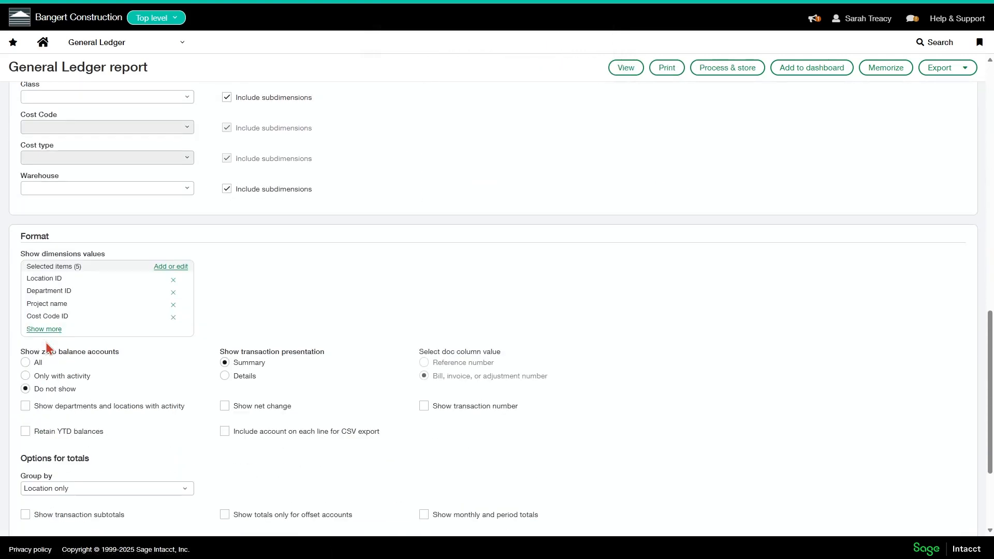
pyautogui.click(173, 270)
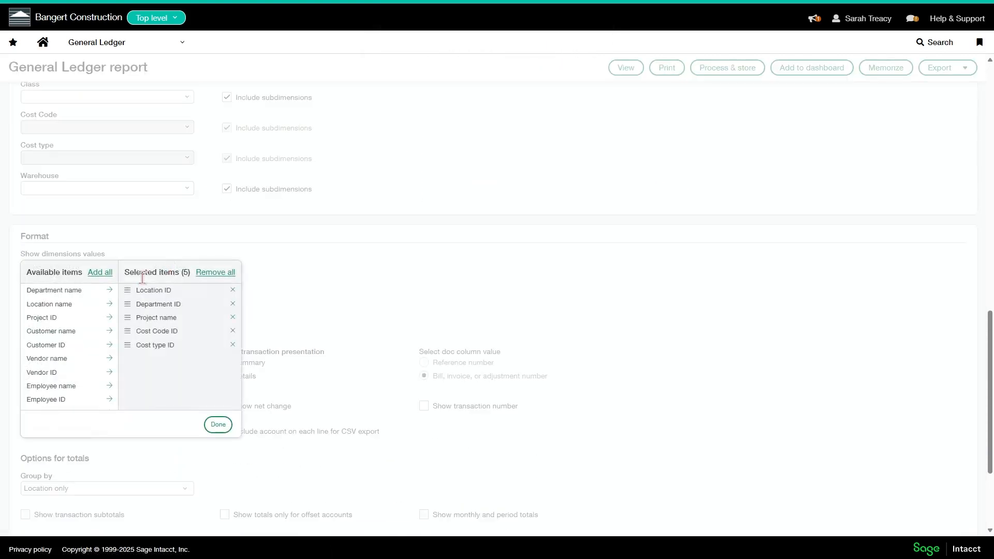
pyautogui.click(100, 272)
pyautogui.click(216, 425)
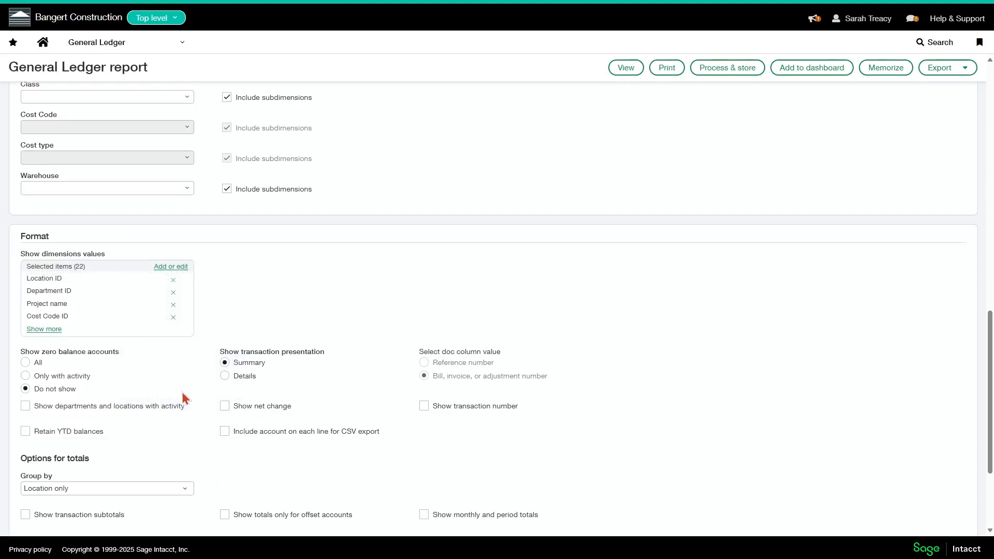
pyautogui.click(624, 68)
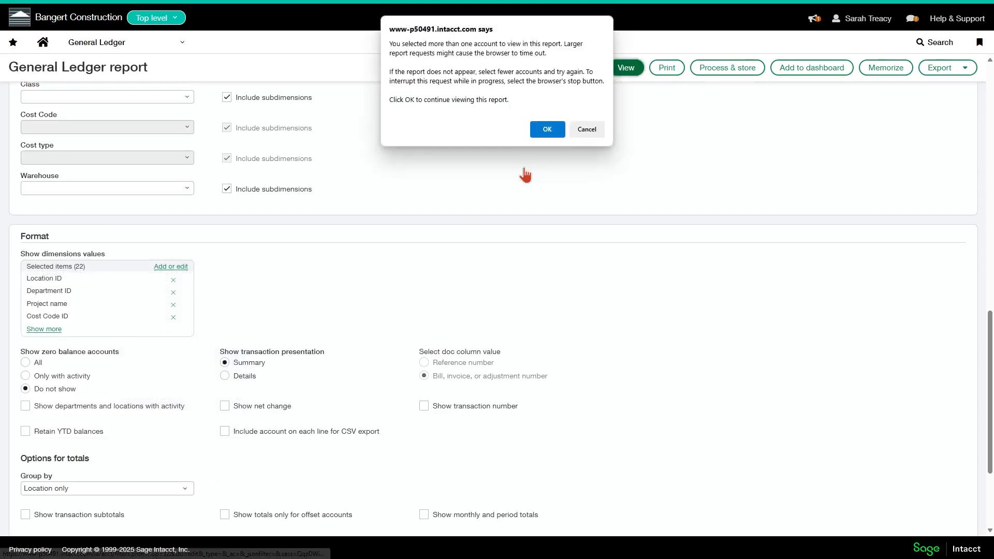
pyautogui.click(551, 127)
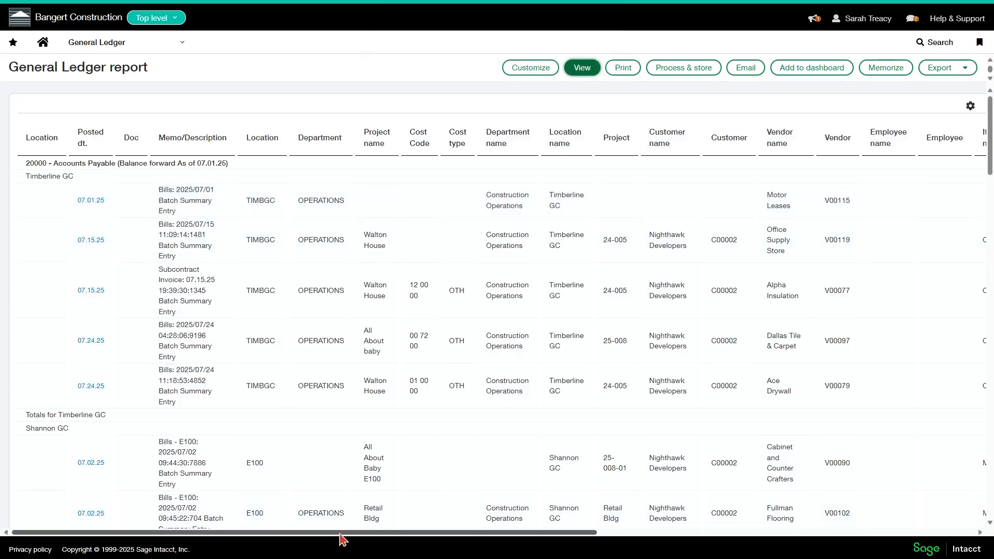
pyautogui.moveTo(340, 536); pyautogui.dragTo(262, 497)
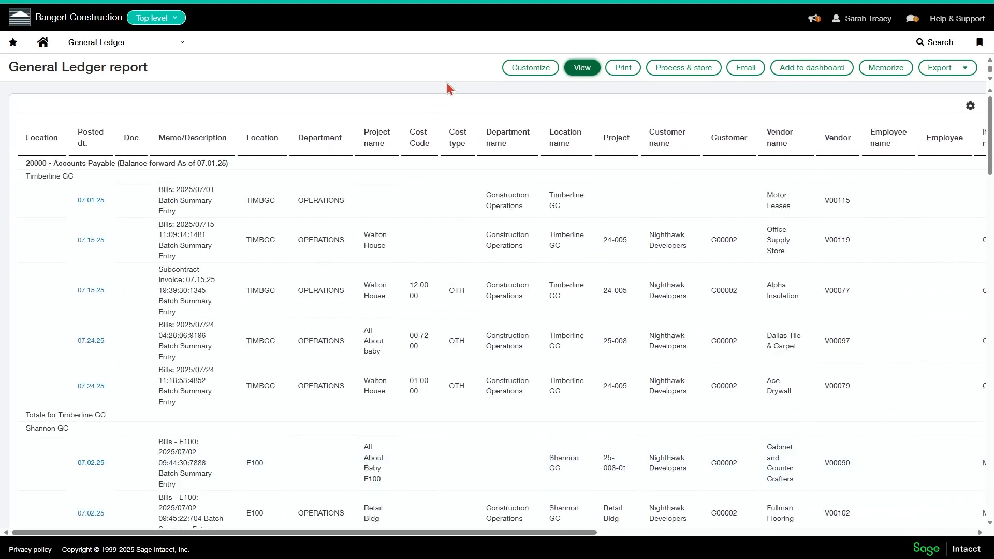
# Step: Reopen the report's customization settings, review the filters and format options, and set Report title 1 to "Weekly AP"
pyautogui.click(530, 67)
pyautogui.scroll(-8, 84, 340)
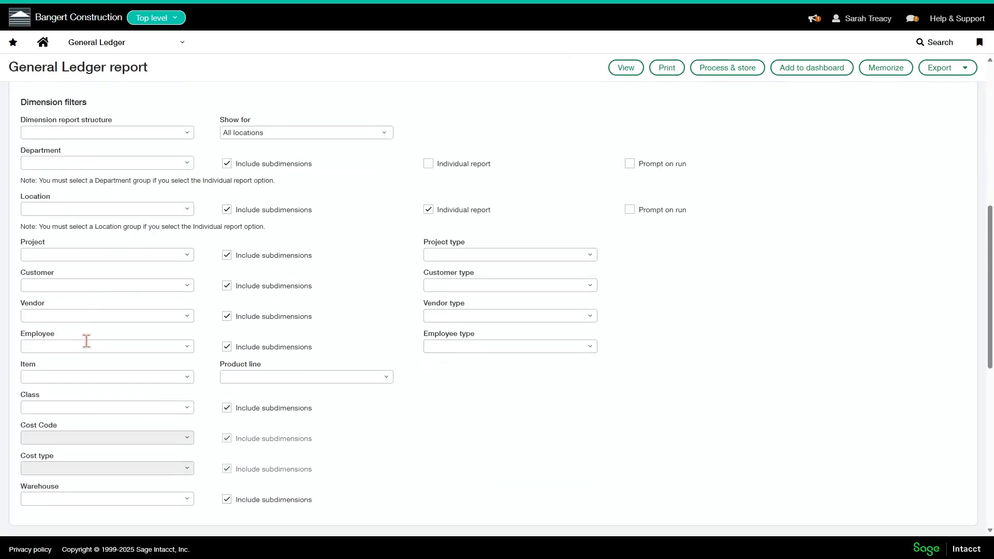
pyautogui.scroll(-5, 86, 340)
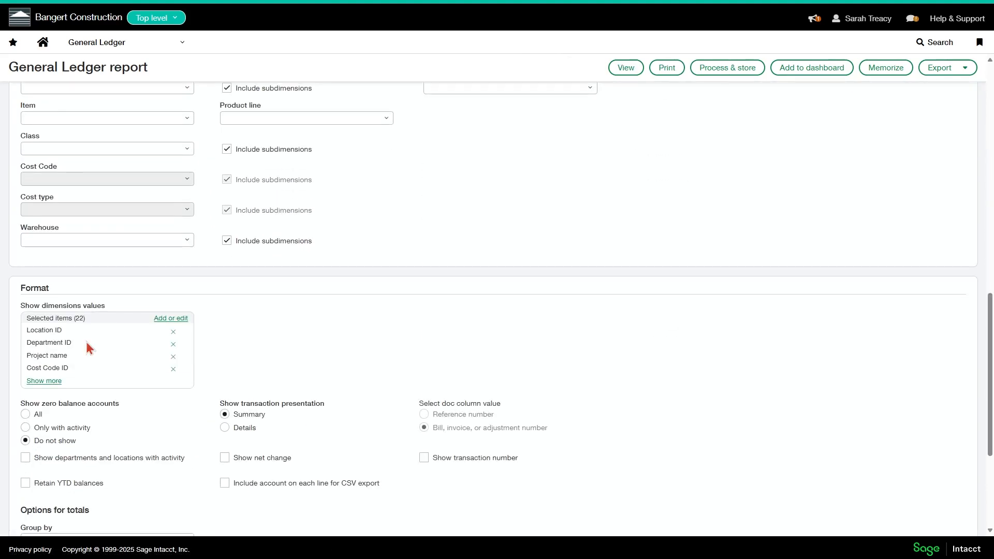
pyautogui.scroll(-4, 86, 347)
pyautogui.scroll(15, 86, 347)
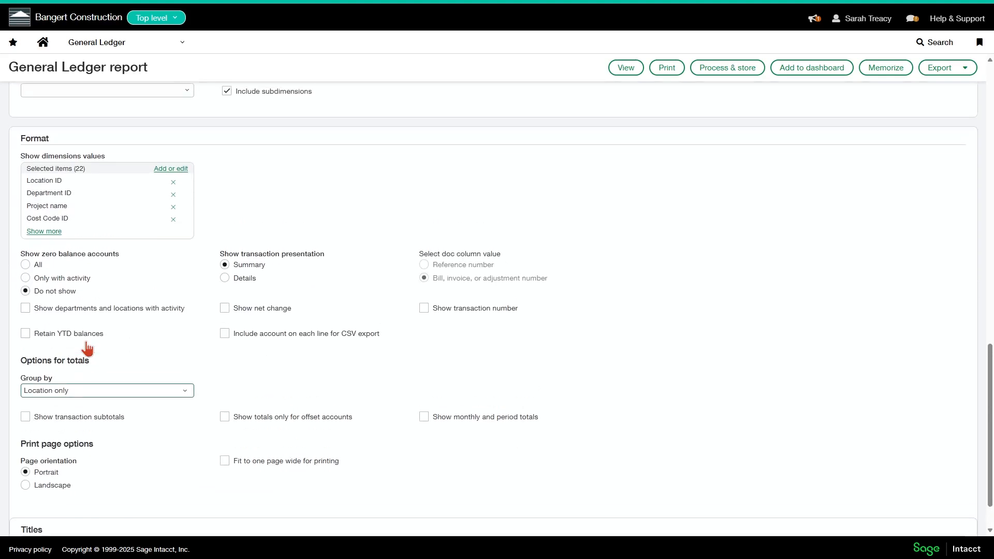
pyautogui.scroll(-1, 86, 348)
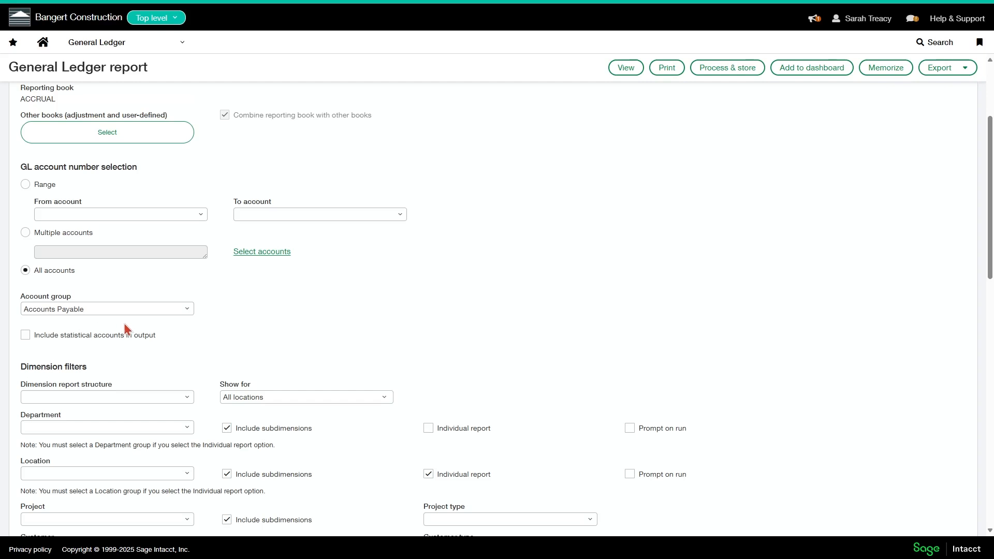
pyautogui.scroll(1, 125, 328)
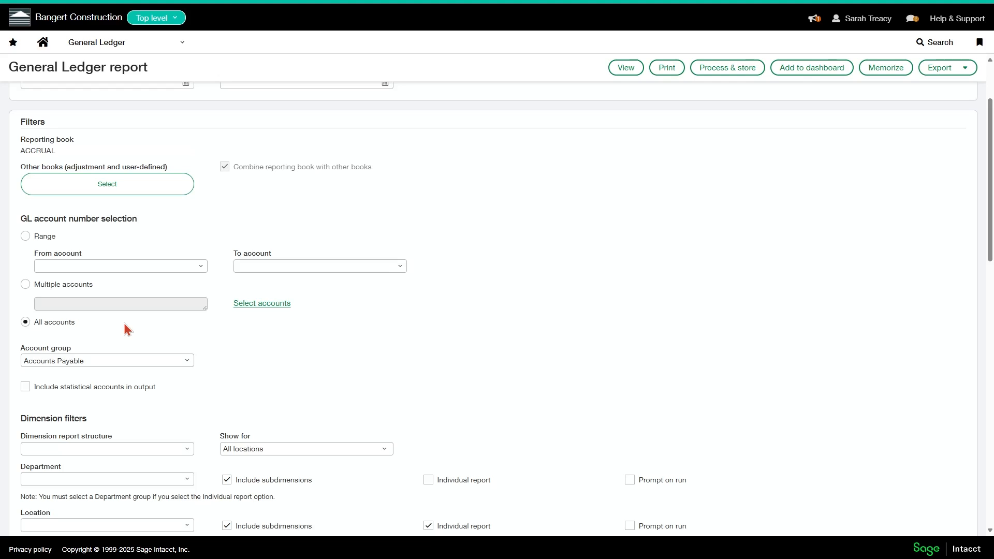
pyautogui.scroll(-14, 303, 311)
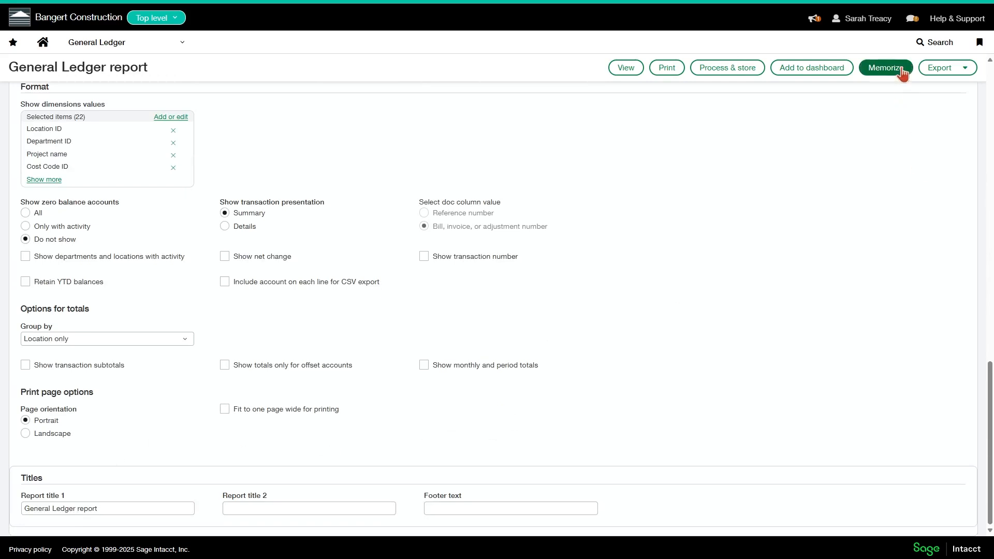
pyautogui.click(119, 507)
pyautogui.hotkey('ctrl', 'a')
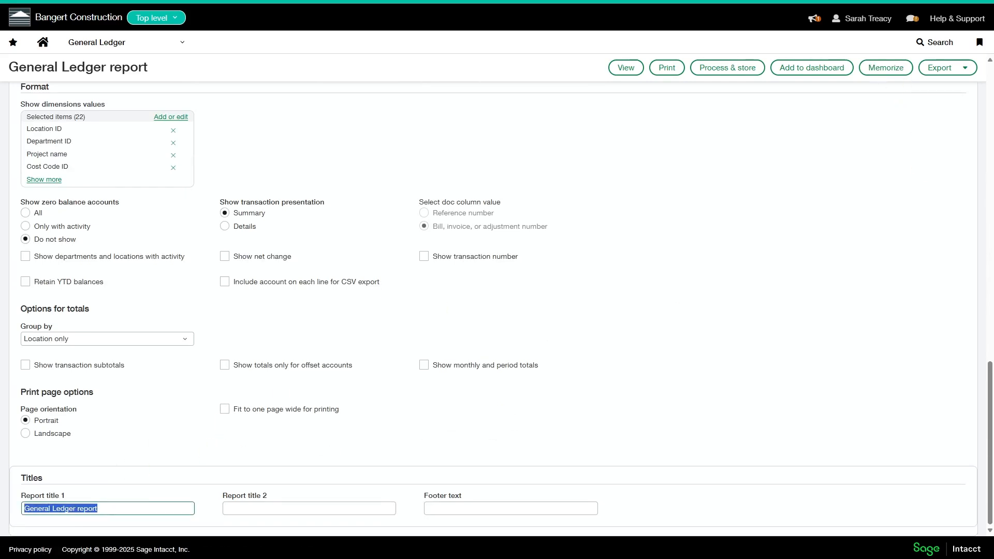
pyautogui.write('Weekly AP')
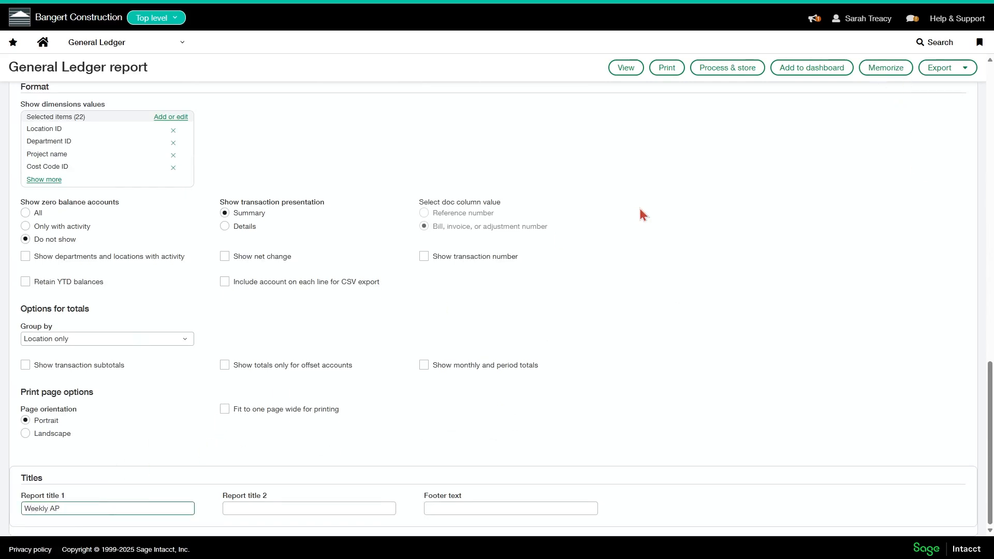
# Step: Memorize the report parameters under the name "Weekly AP", leaving the description blank
pyautogui.click(885, 69)
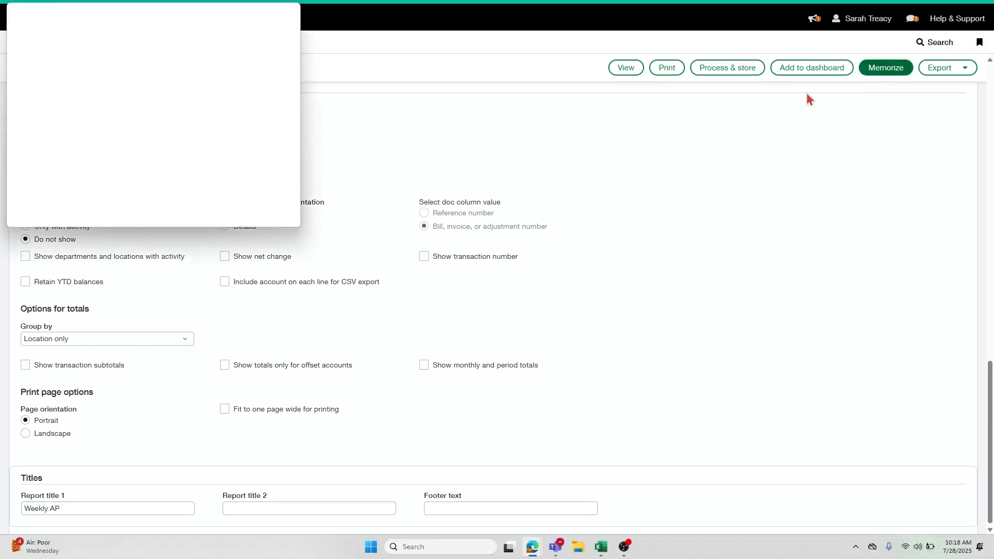
pyautogui.click(268, 9)
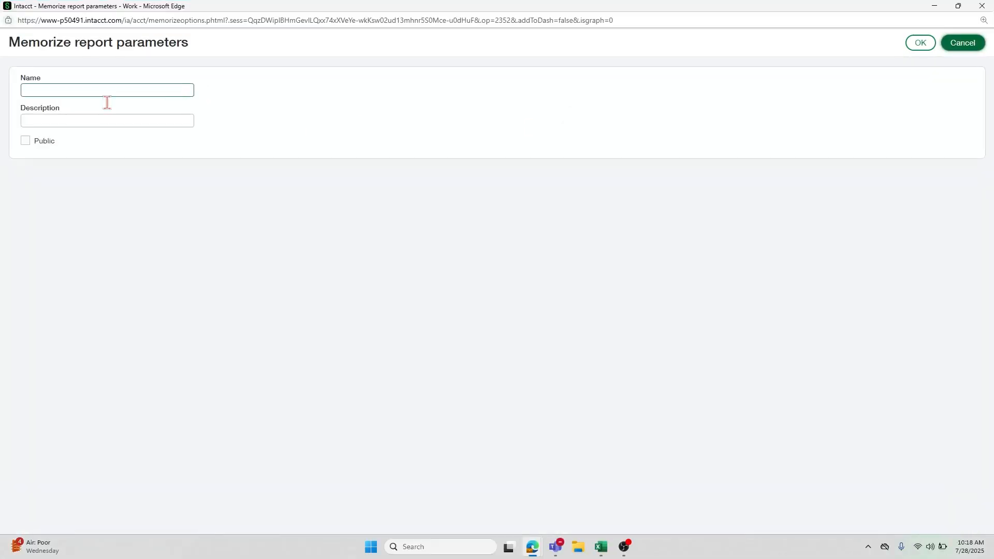
pyautogui.click(41, 89)
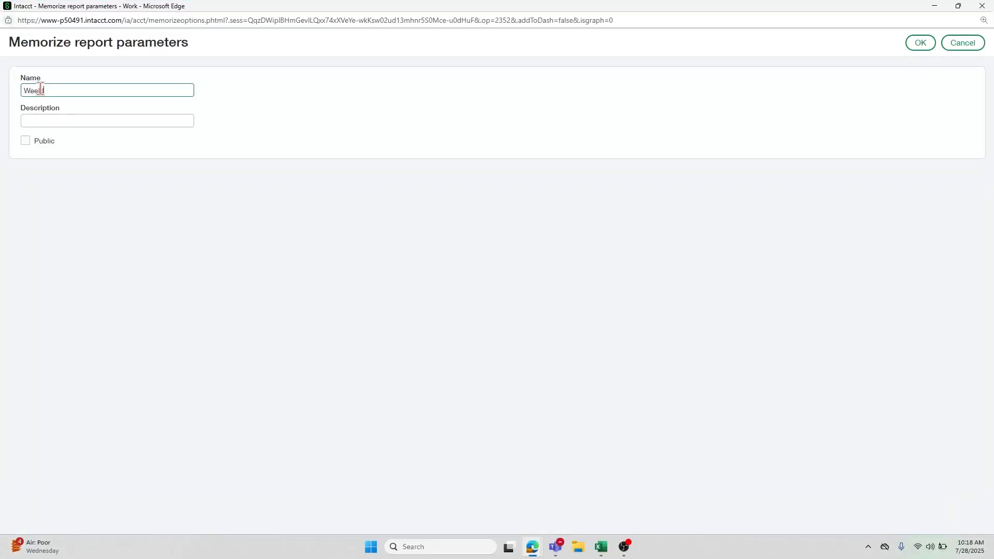
pyautogui.press('Tab')
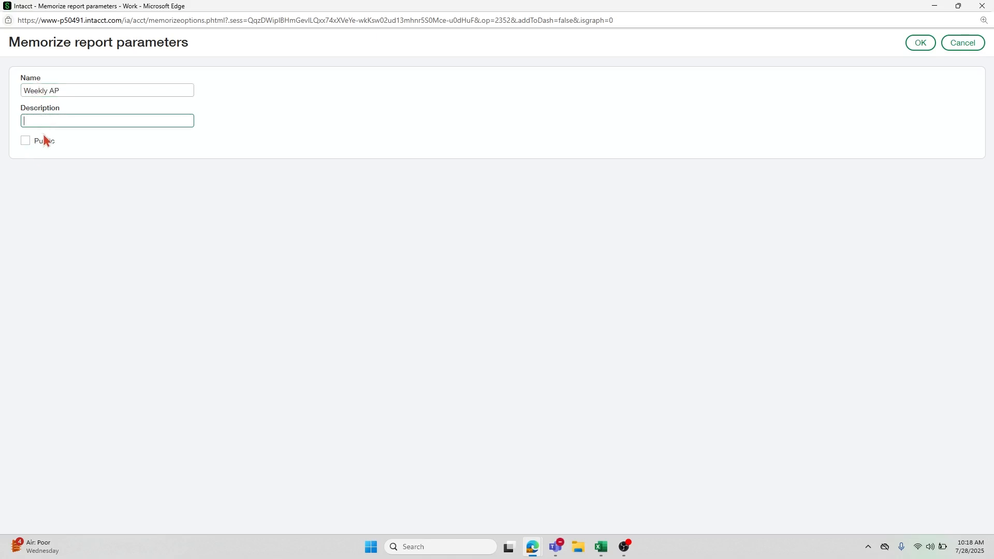
pyautogui.click(919, 43)
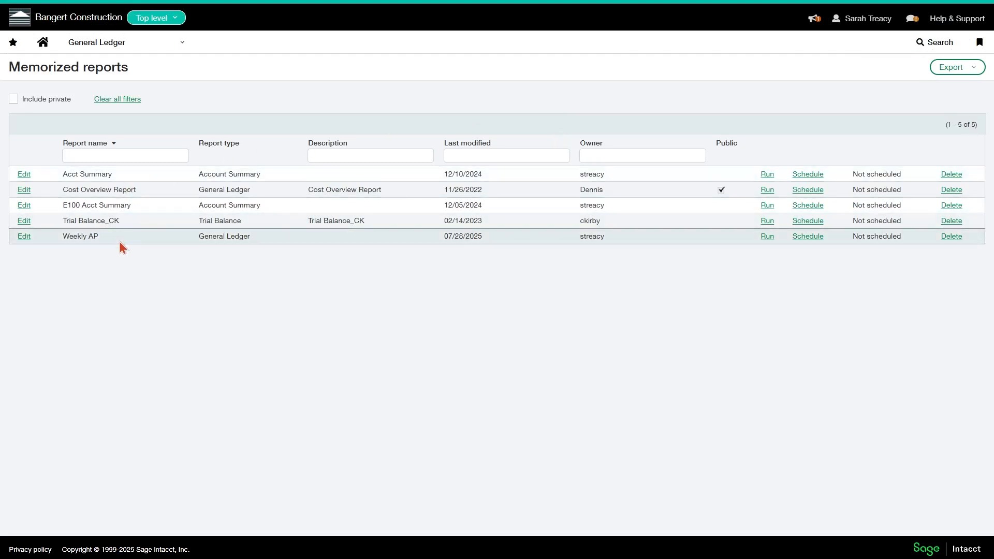
# Step: Open a new General Ledger report, examine its Process & store scheduling and delivery options, and close them without saving
pyautogui.click(105, 46)
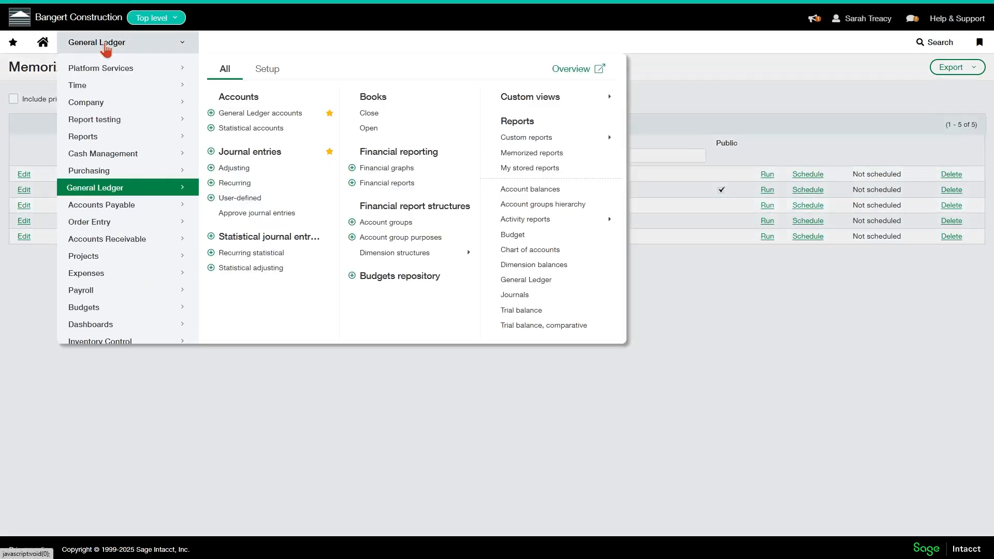
pyautogui.click(517, 293)
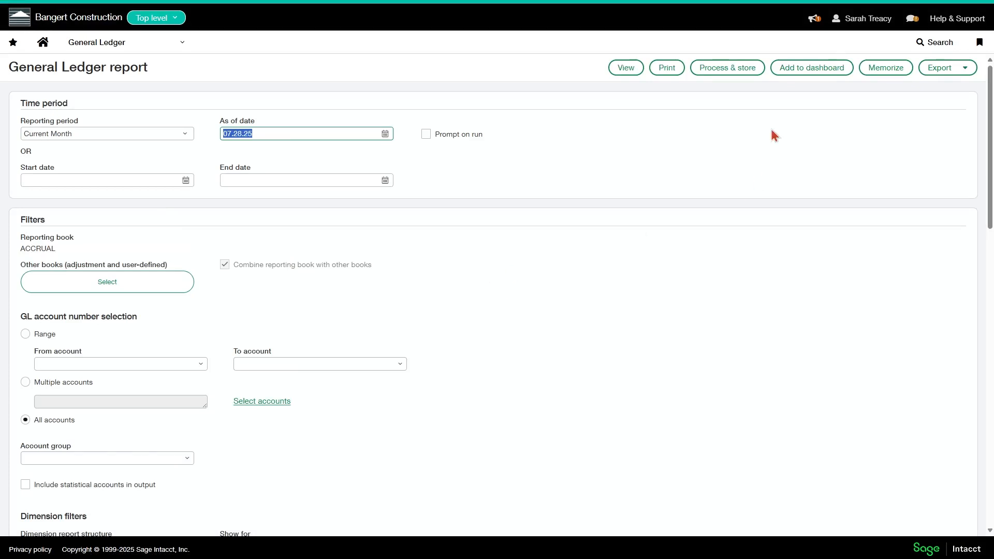
pyautogui.click(729, 76)
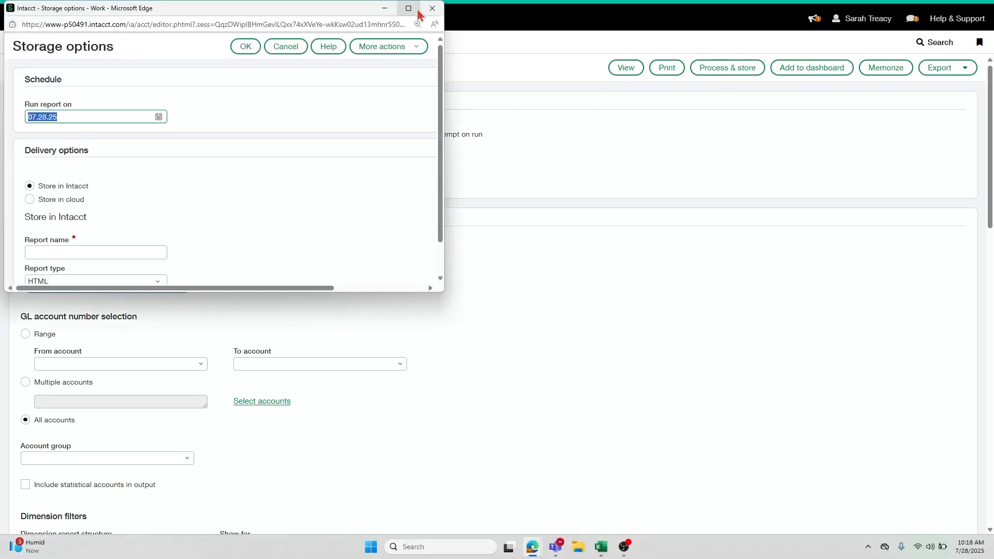
pyautogui.click(408, 9)
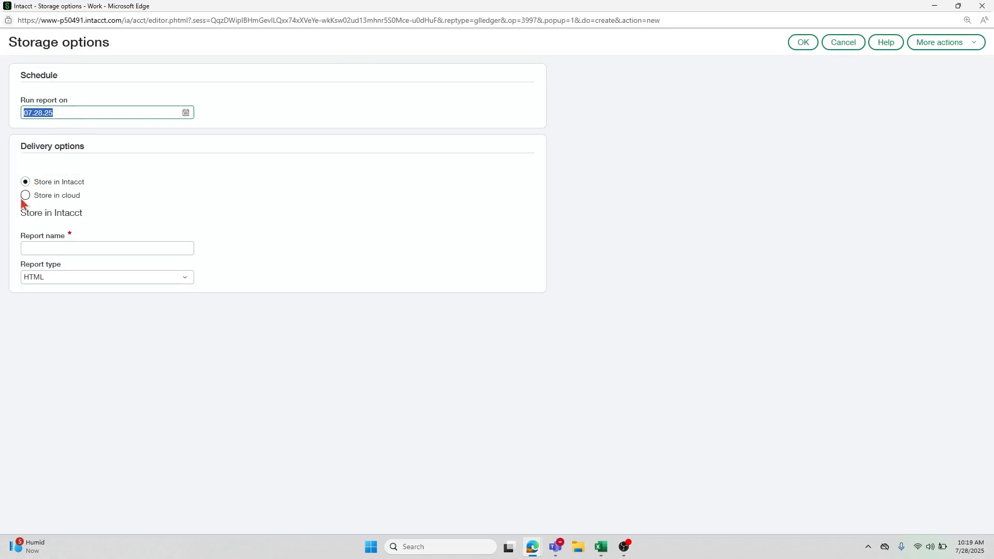
pyautogui.click(982, 6)
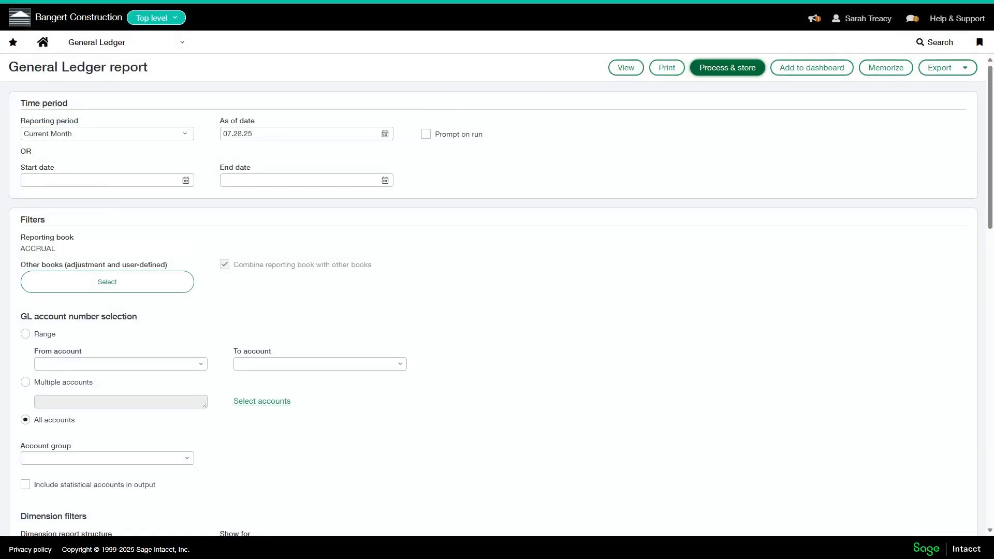
# Step: Look through the setup and main options of the Reports application without opening any of them
pyautogui.click(126, 52)
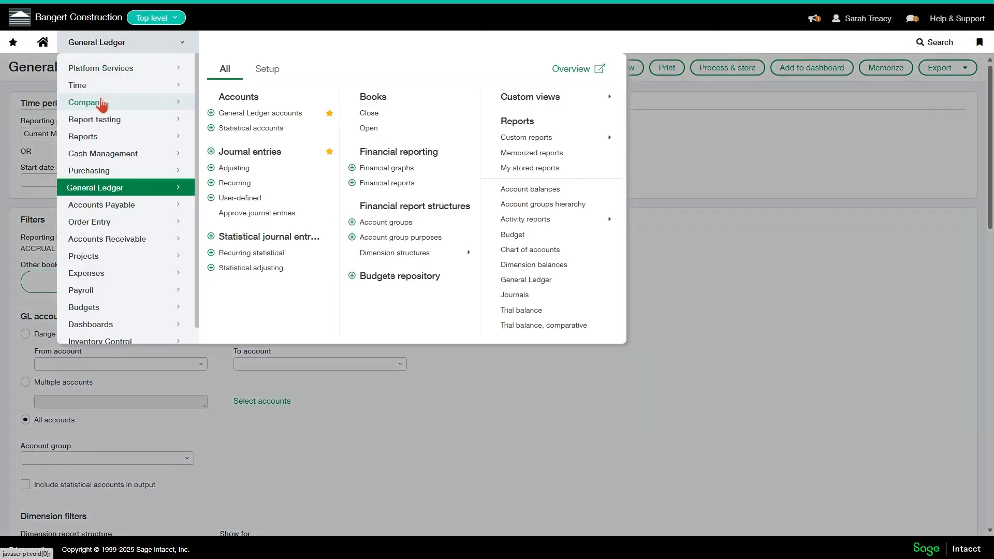
pyautogui.click(82, 137)
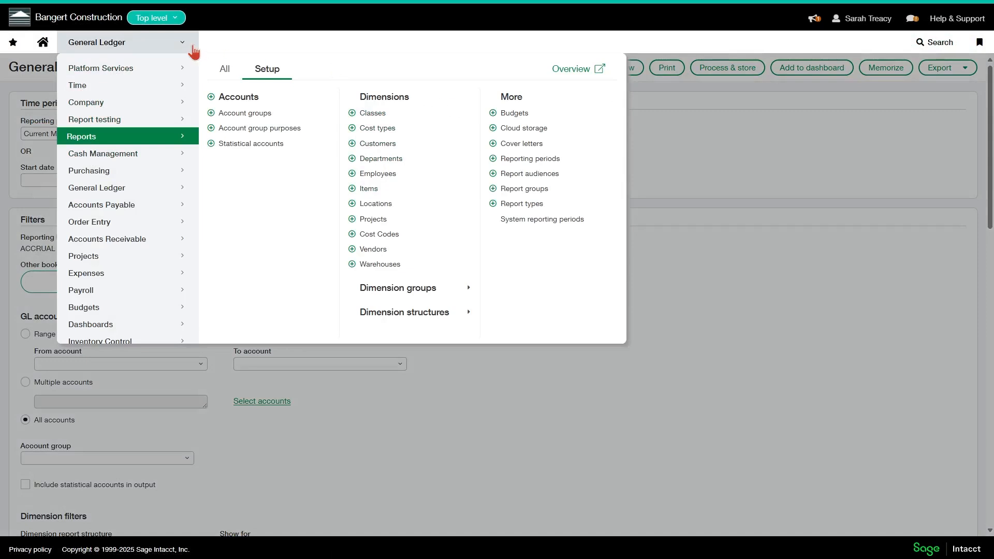
pyautogui.click(221, 73)
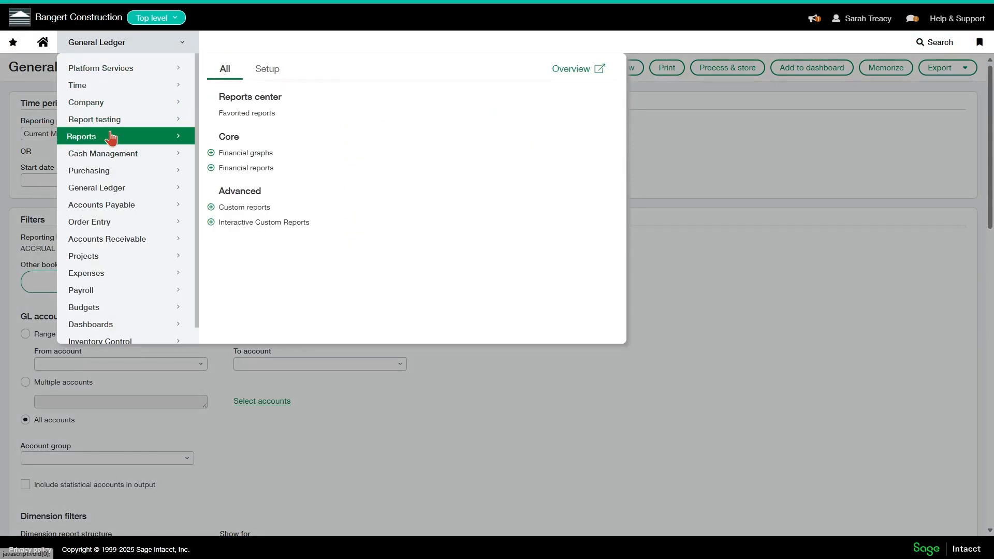
pyautogui.click(785, 313)
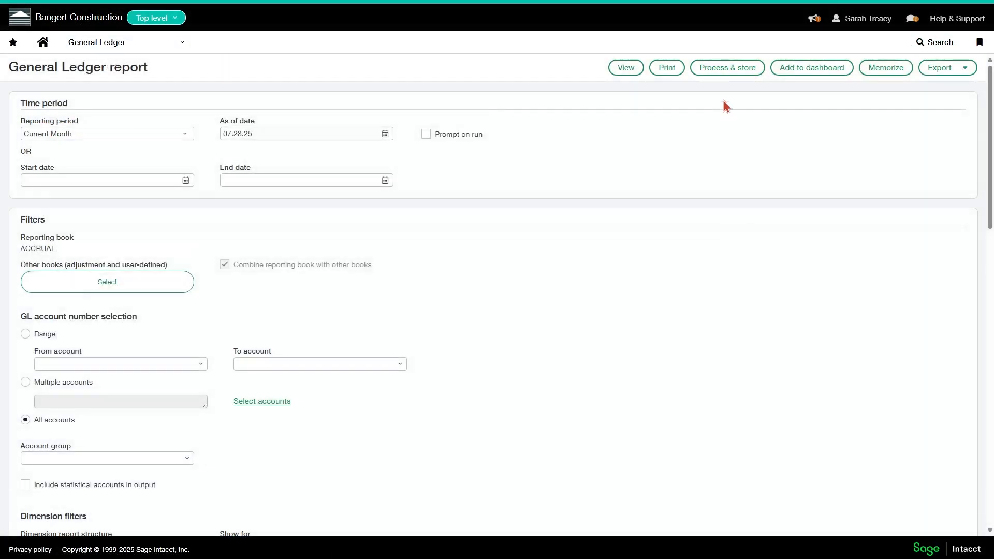
# Step: Open the Add to dashboard parameters, select the ST dashboard, and close the window without saving
pyautogui.click(810, 76)
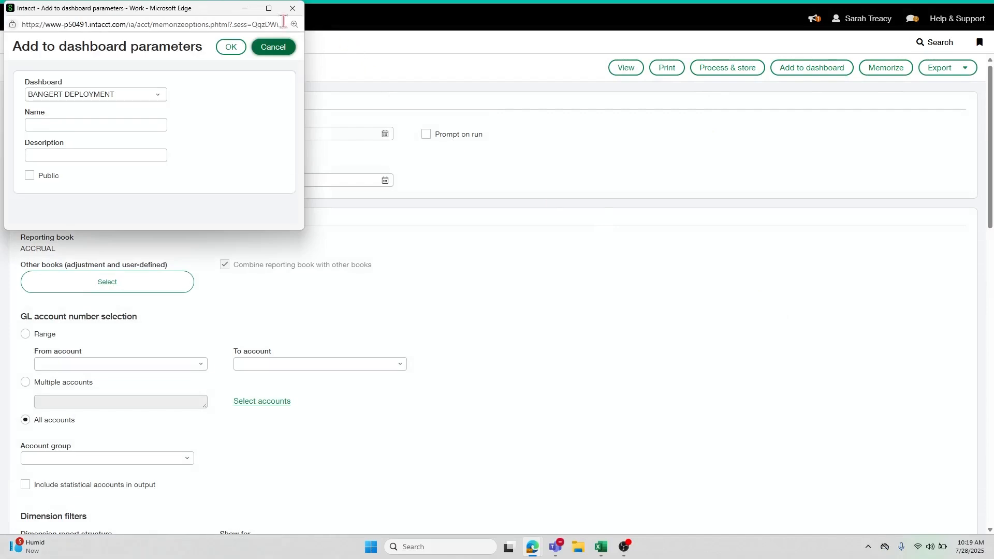
pyautogui.click(269, 8)
pyautogui.click(89, 93)
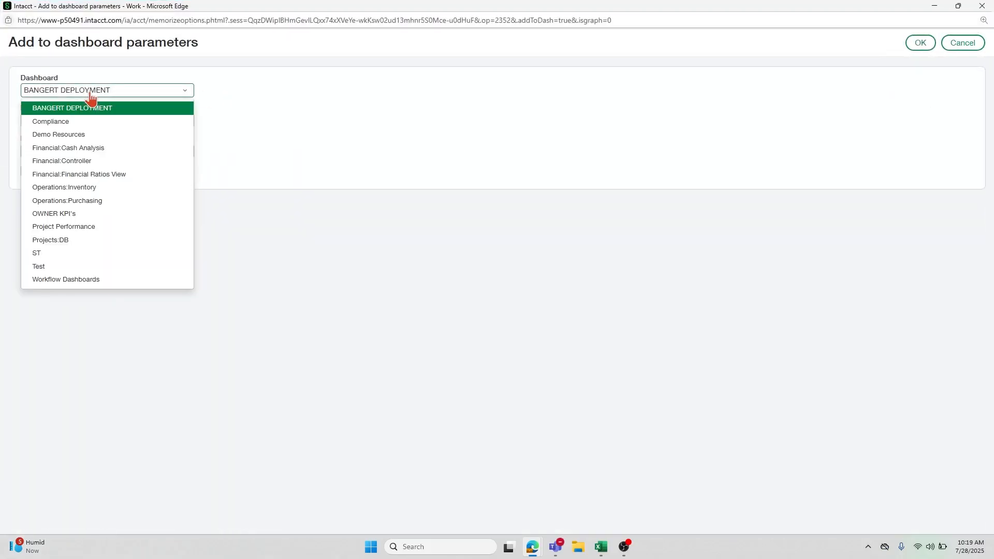
pyautogui.click(56, 256)
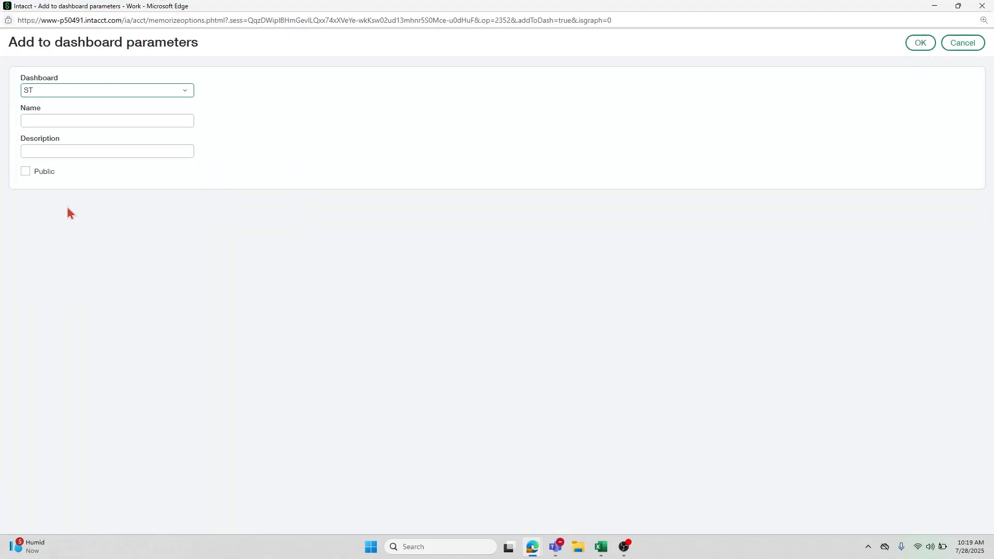
pyautogui.click(38, 118)
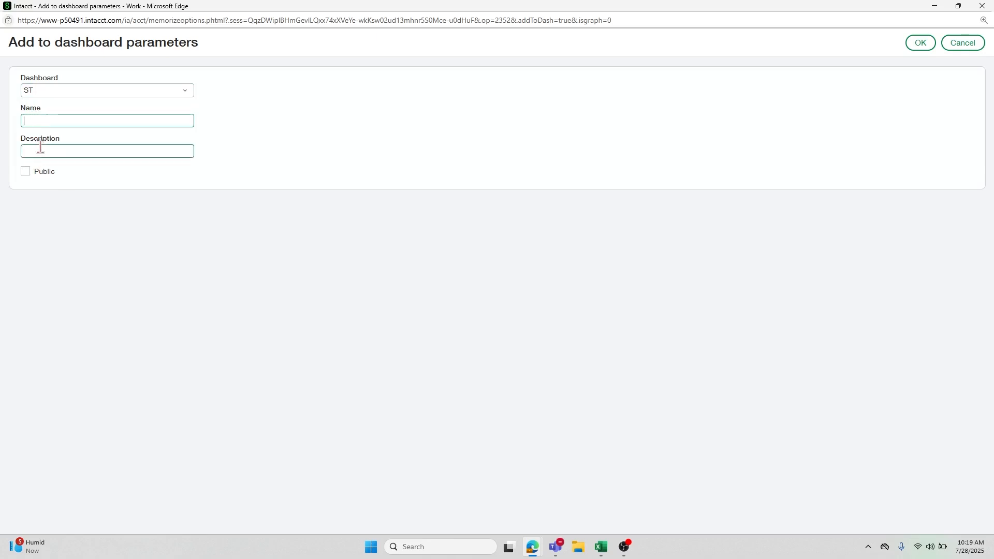
pyautogui.click(982, 6)
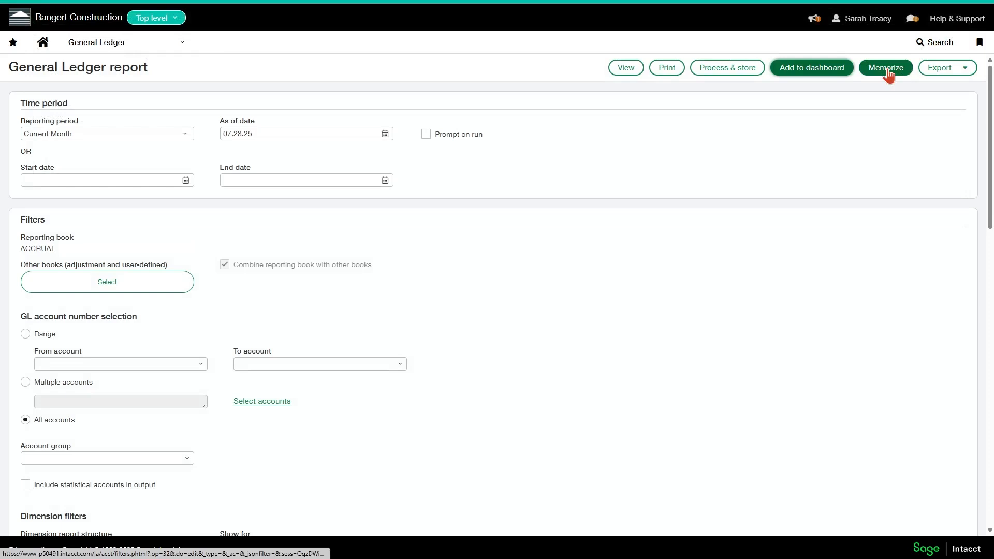
# Step: Return to the home page
pyautogui.click(43, 42)
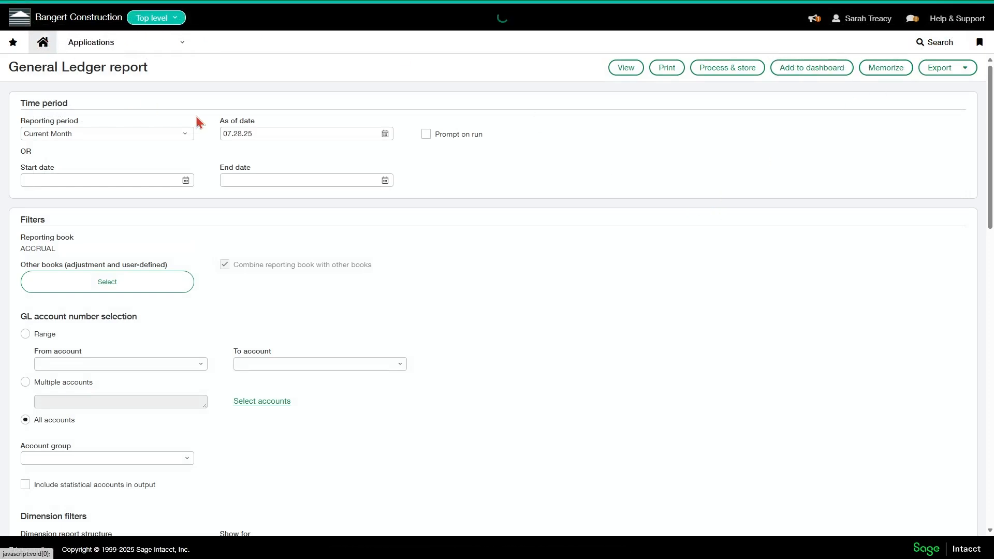